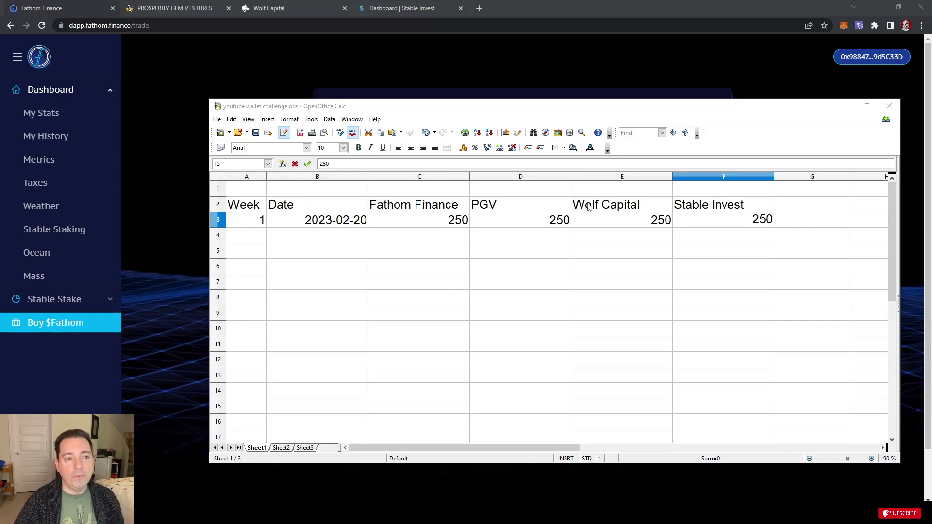
Review the Wolf Capital and Stable Invest columns in the wallet challenge spreadsheet, and return to the Fathom Finance page.
click(602, 209)
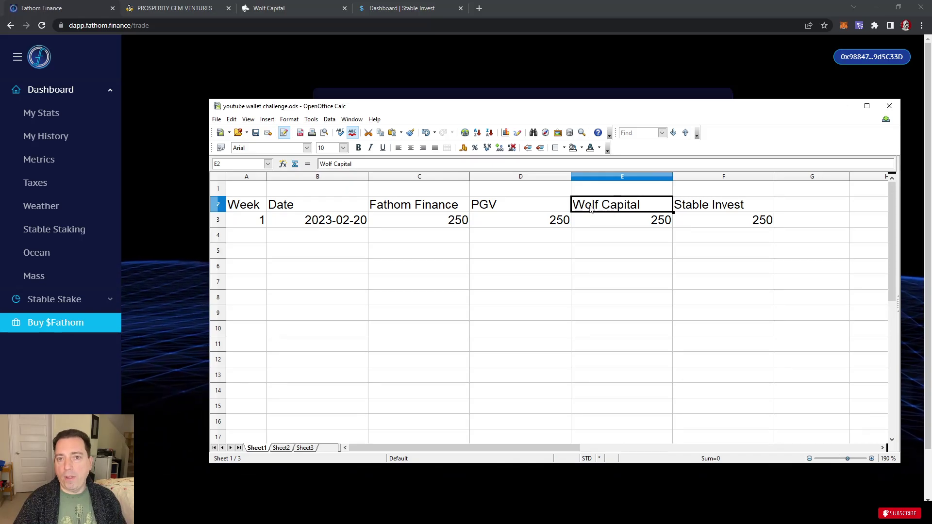
click(735, 207)
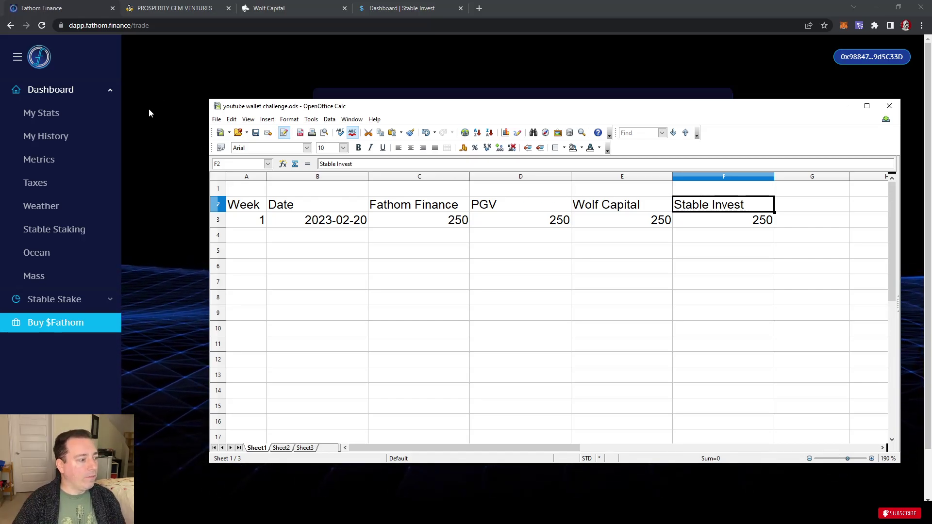
click(146, 150)
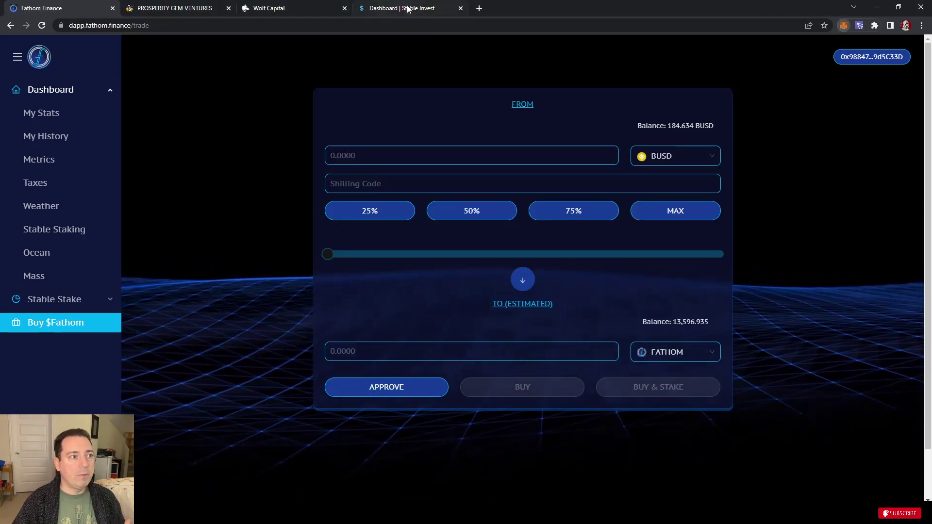
Open the MetaMask wallet and look through the token assets held in the Ledger 1 account.
key(alt+shift+m)
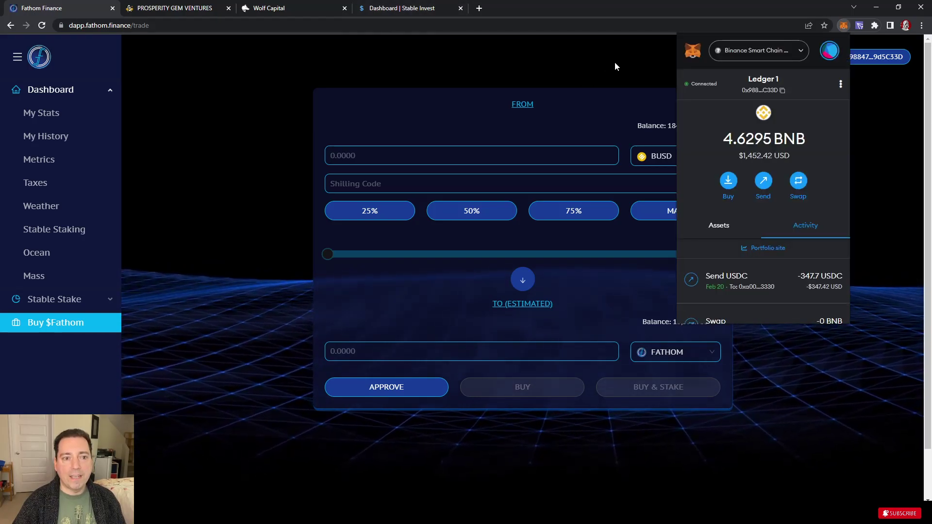
scroll(782, 202, down, 3)
scroll(742, 201, up, 2)
click(721, 178)
scroll(801, 257, down, 5)
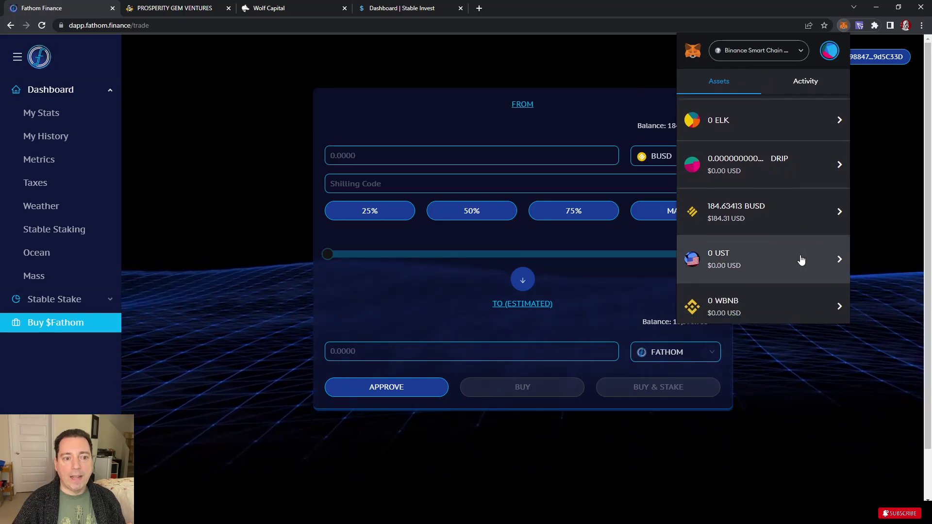
scroll(800, 260, down, 2)
Switch the MetaMask wallet to the "youtube challenge" account and close the wallet.
click(836, 54)
scroll(761, 110, down, 3)
scroll(762, 131, up, 1)
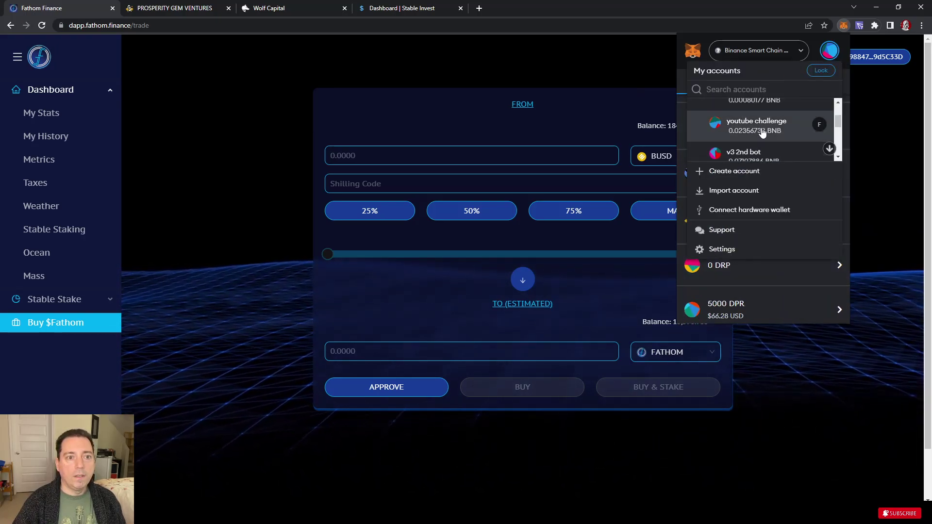
click(762, 127)
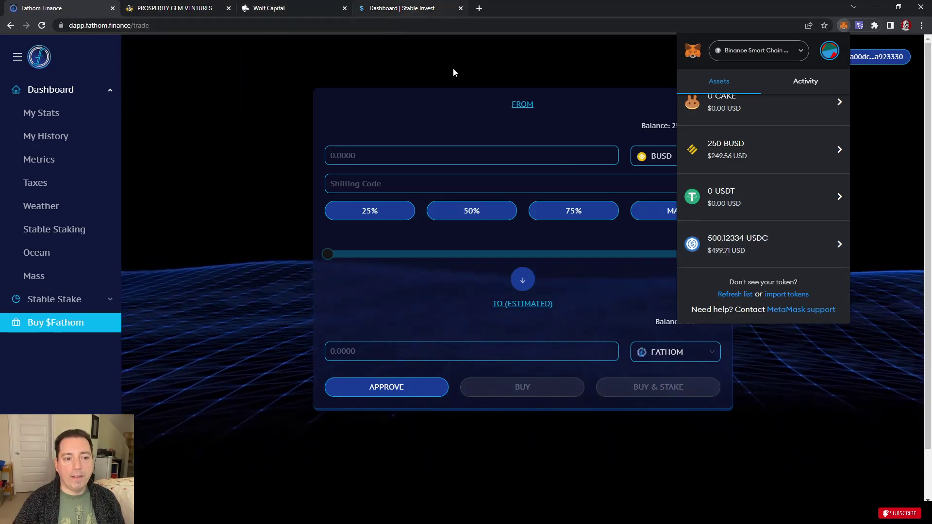
click(212, 118)
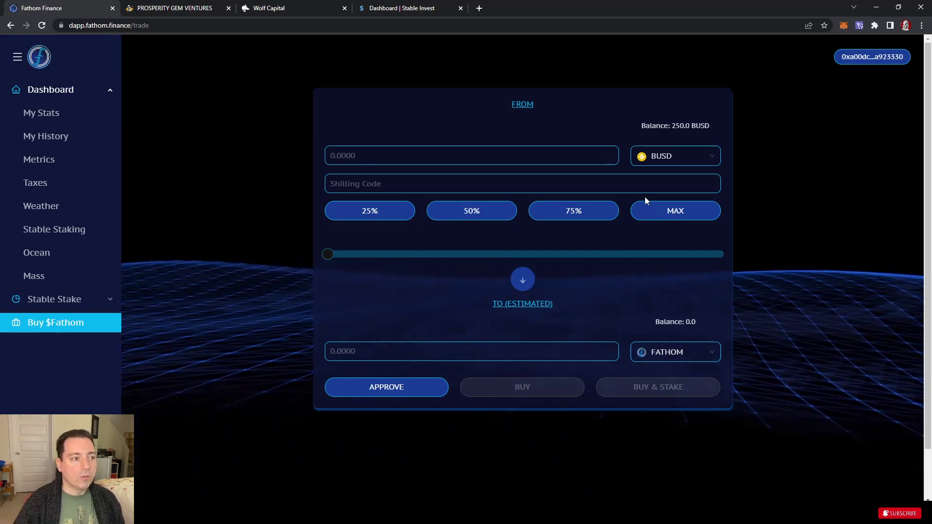
Enter 250 BUSD as the amount to exchange for FATHOM.
click(443, 159)
text(250)
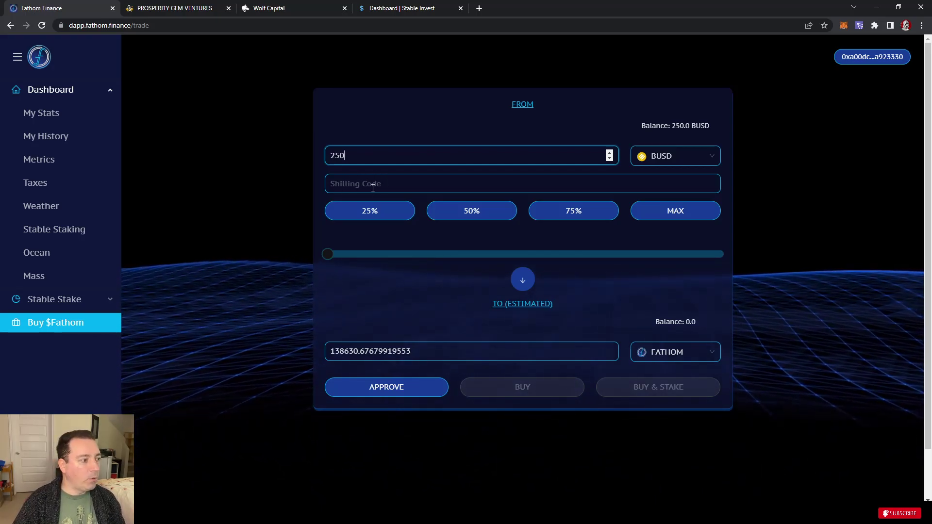
click(689, 353)
click(616, 325)
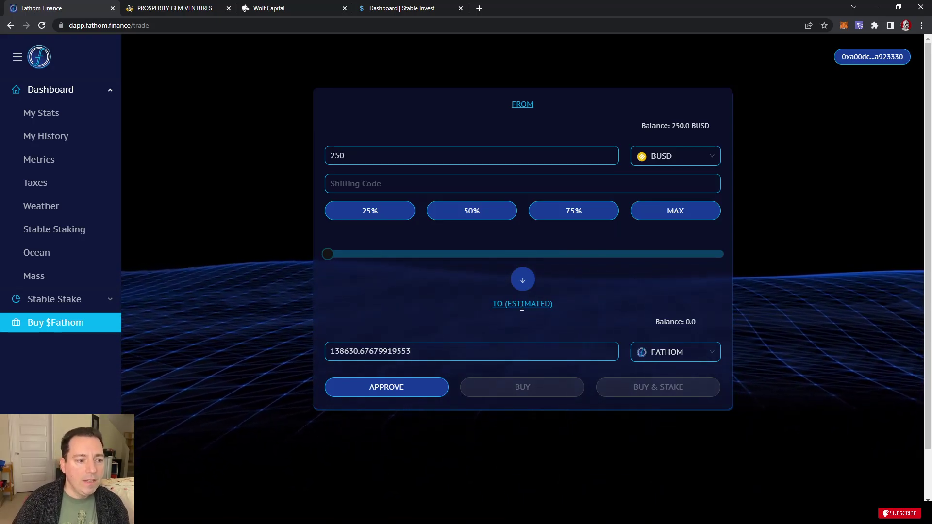
Approve BUSD spending for Fathom Finance with the maximum cap of 250 BUSD and confirm it in the wallet.
click(371, 388)
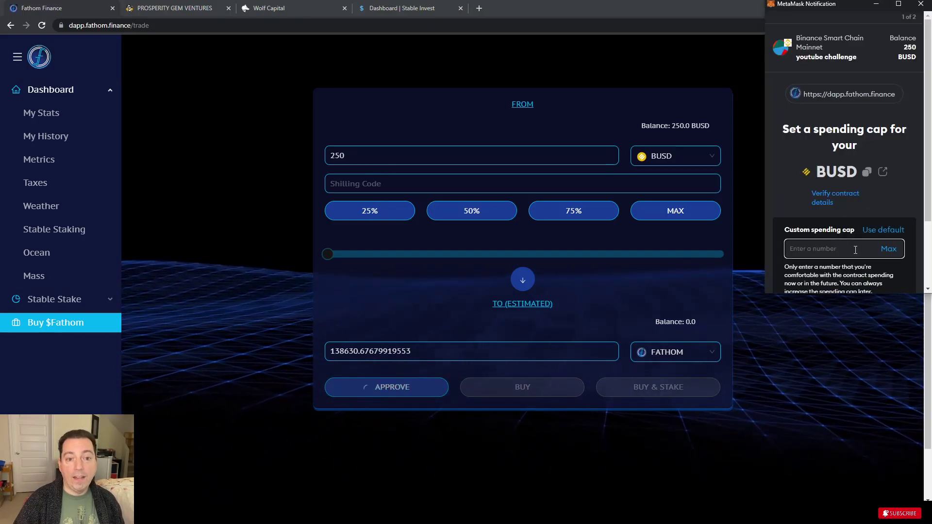
click(893, 250)
scroll(888, 266, down, 3)
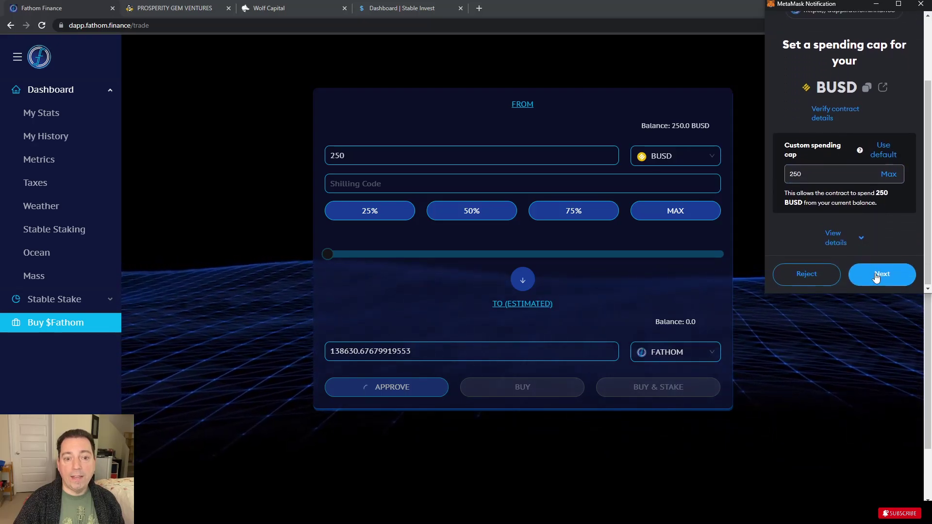
click(886, 274)
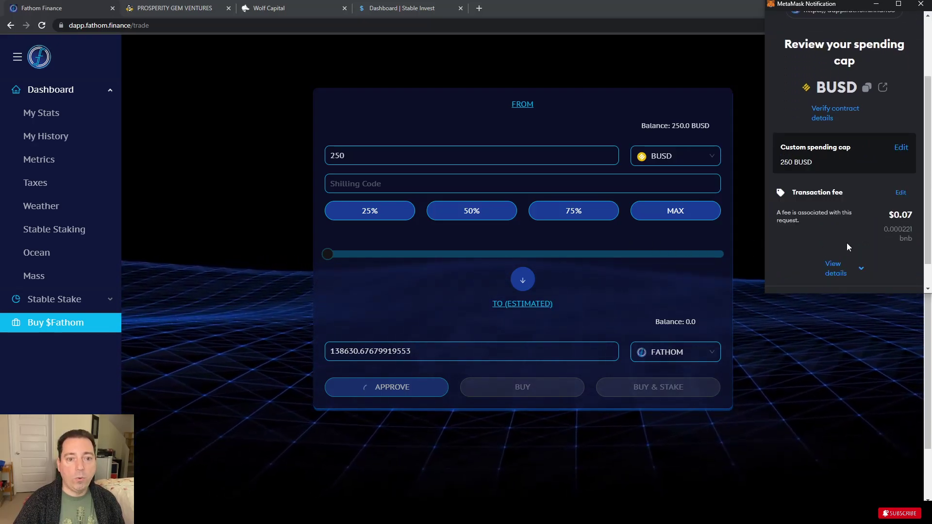
scroll(888, 272, down, 1)
click(891, 278)
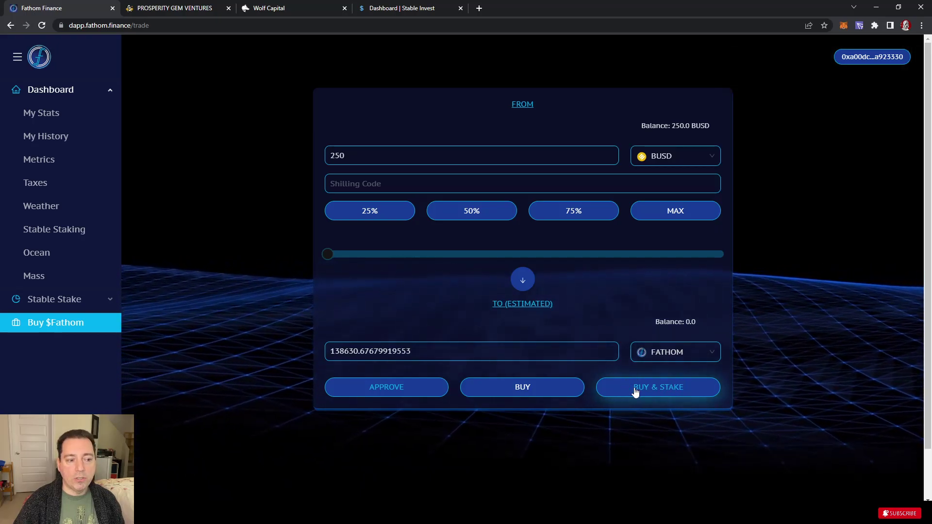
Buy and stake FATHOM with the 250 BUSD, confirming the transaction in MetaMask.
click(663, 389)
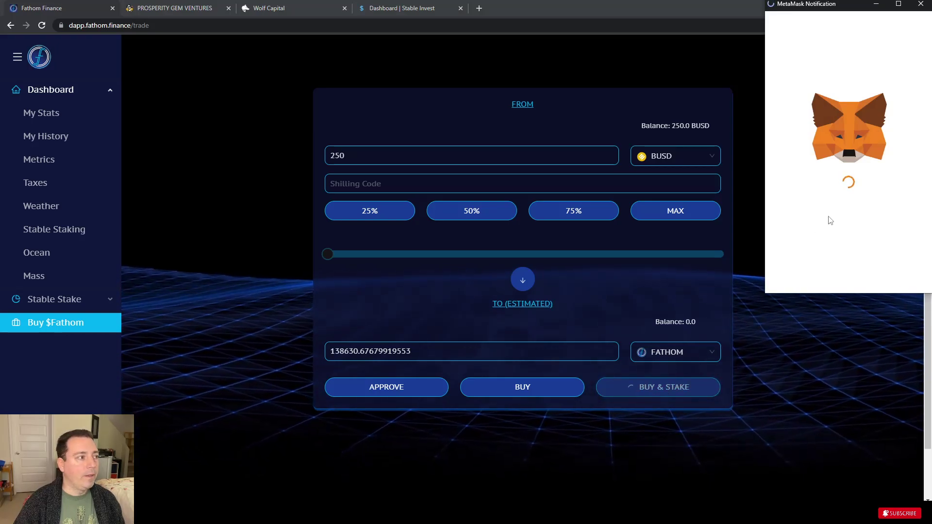
scroll(830, 213, down, 3)
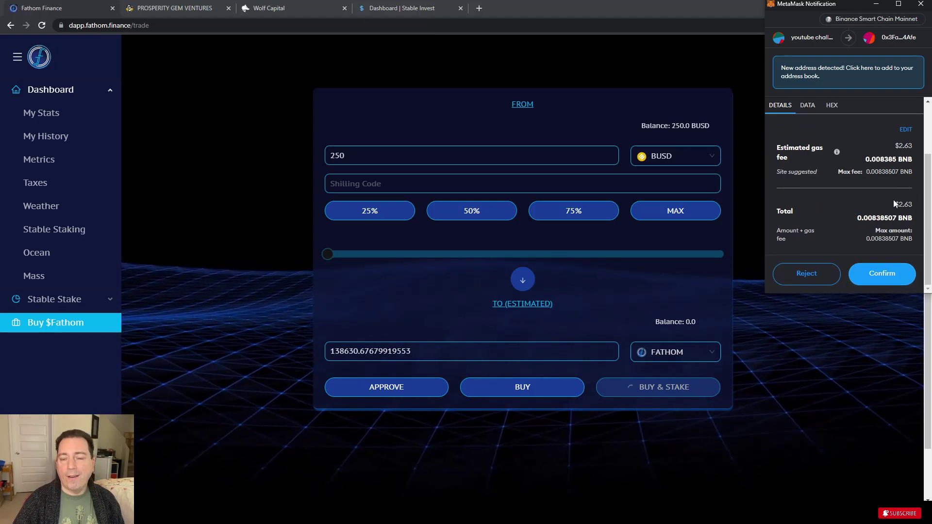
click(900, 275)
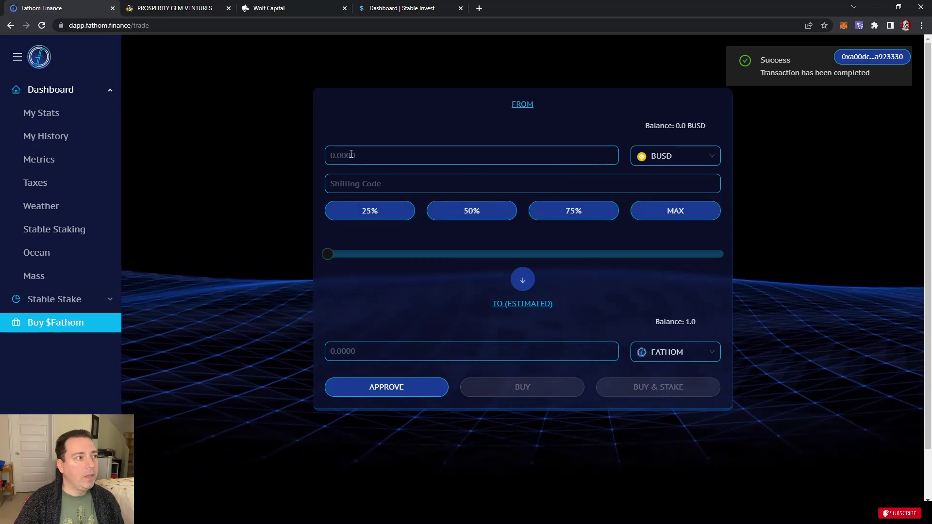
Consult the wallet challenge spreadsheet, and switch to the Prosperity Gem Ventures USDC page to check its wallet information.
click(532, 523)
click(618, 478)
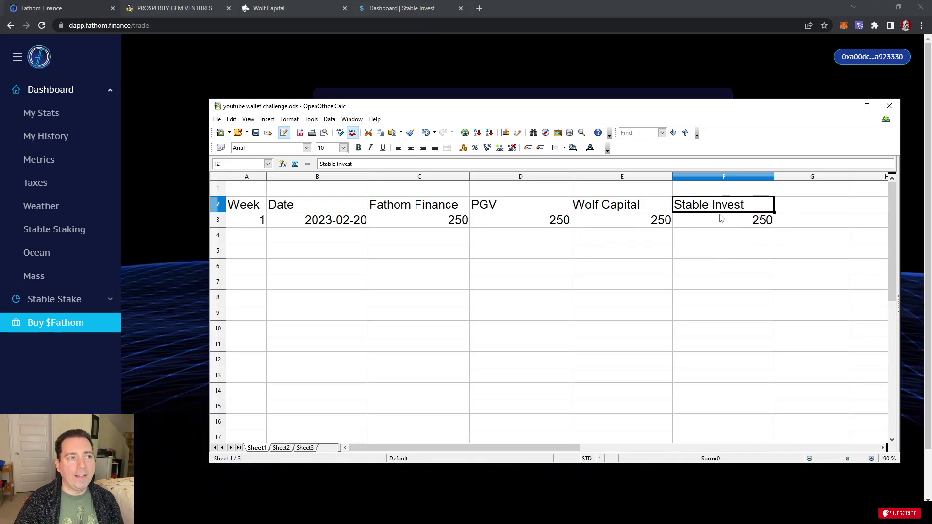
click(175, 8)
click(575, 246)
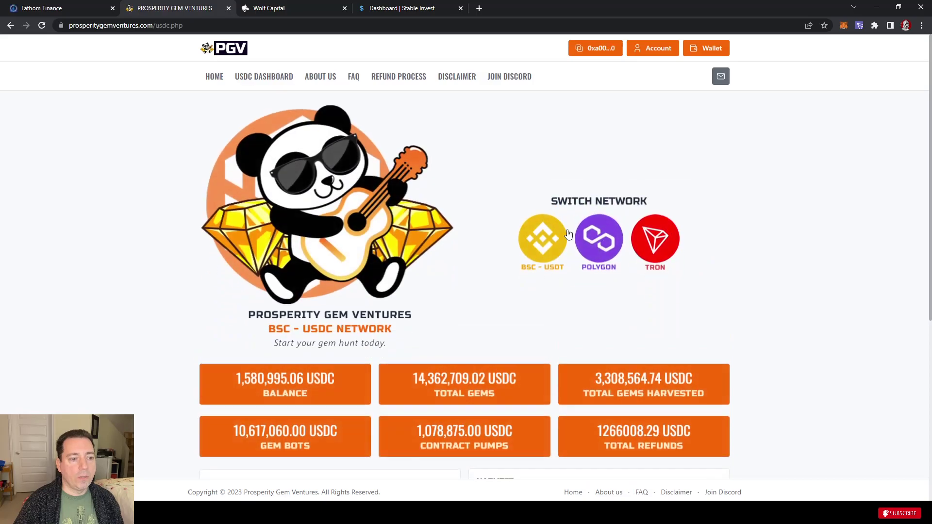
click(701, 52)
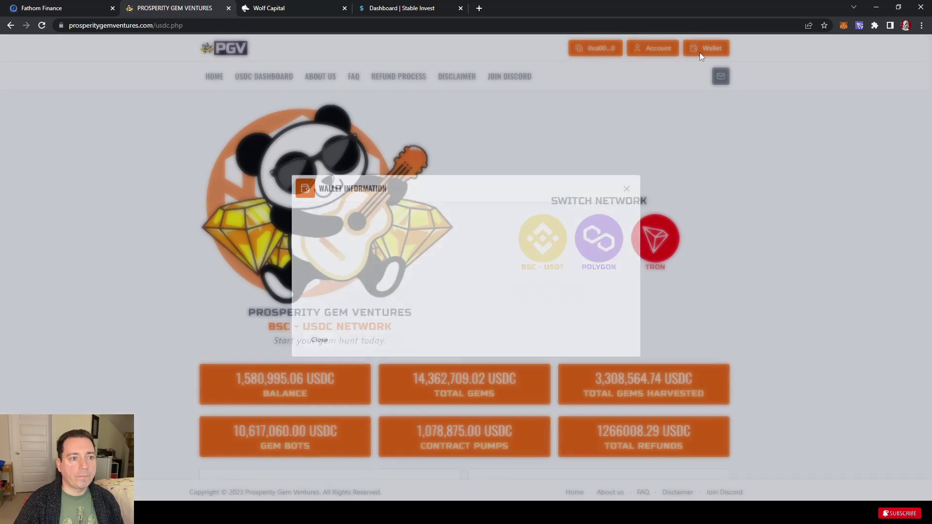
click(319, 343)
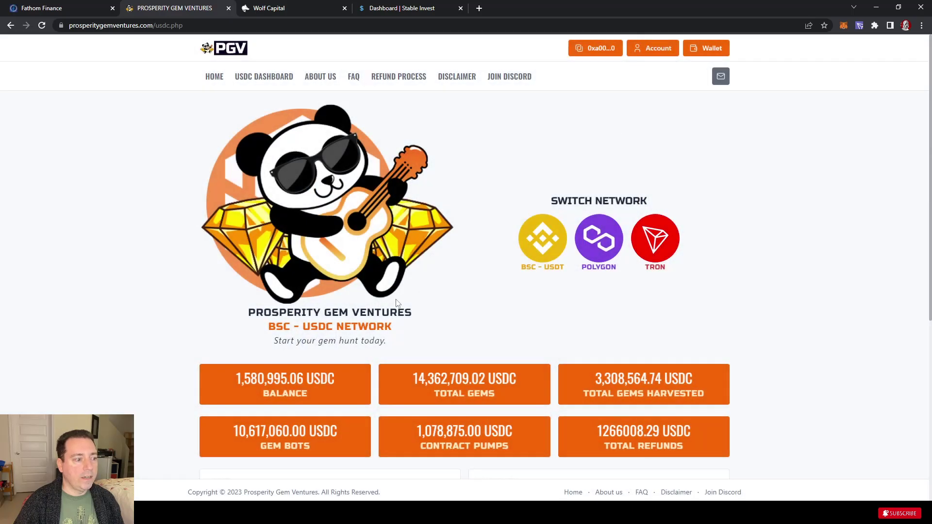
Enter 250 as the USDC deposit amount in the Hunt section.
scroll(399, 302, down, 5)
click(244, 281)
text(250.)
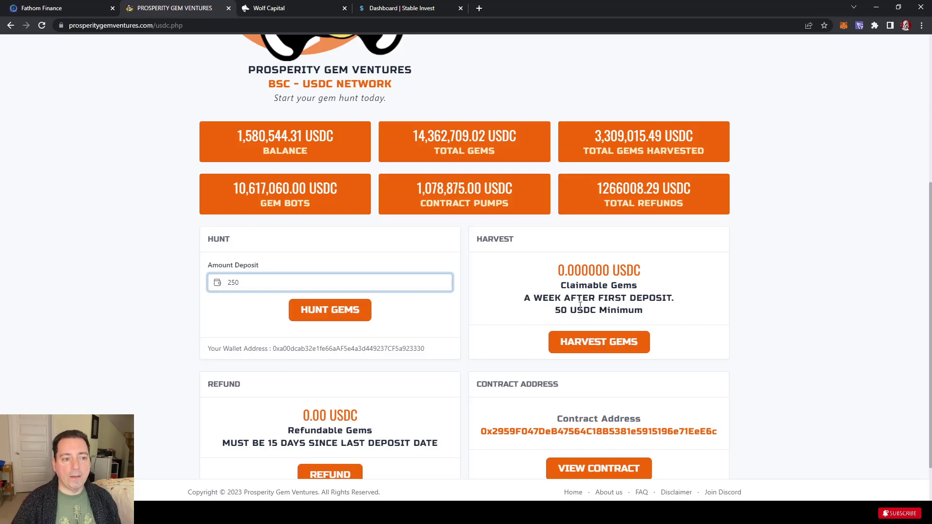
drag(523, 298, 673, 298)
click(280, 281)
Start the gem hunt and approve a custom USDC spending cap of 250 for Prosperity Gem Ventures in MetaMask.
click(312, 310)
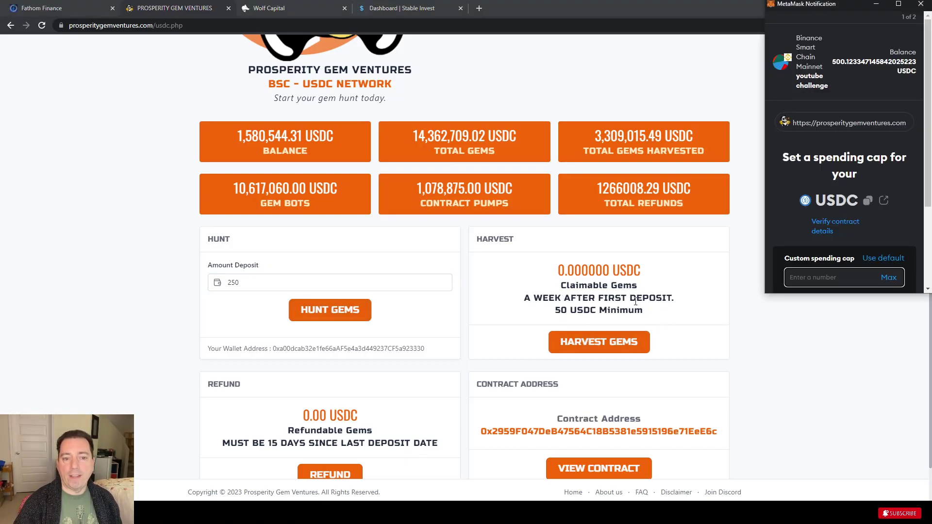
click(891, 279)
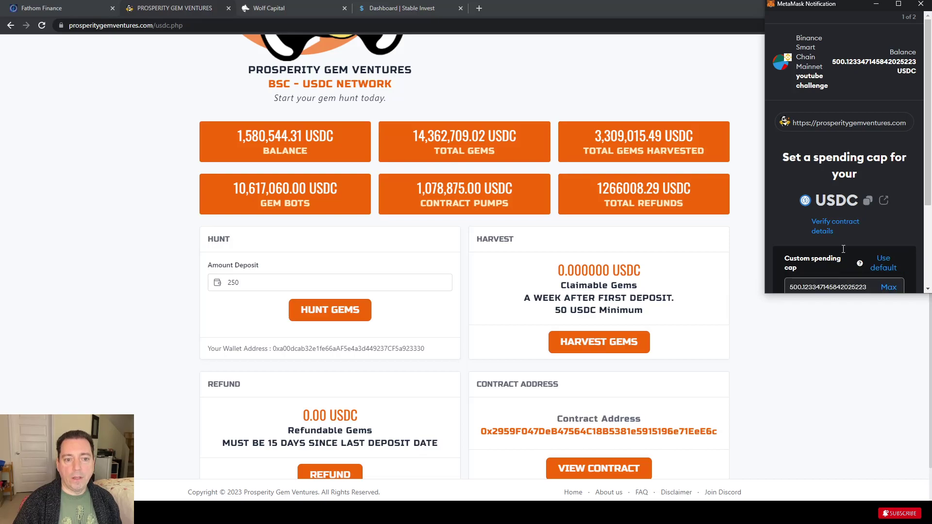
double_click(847, 291)
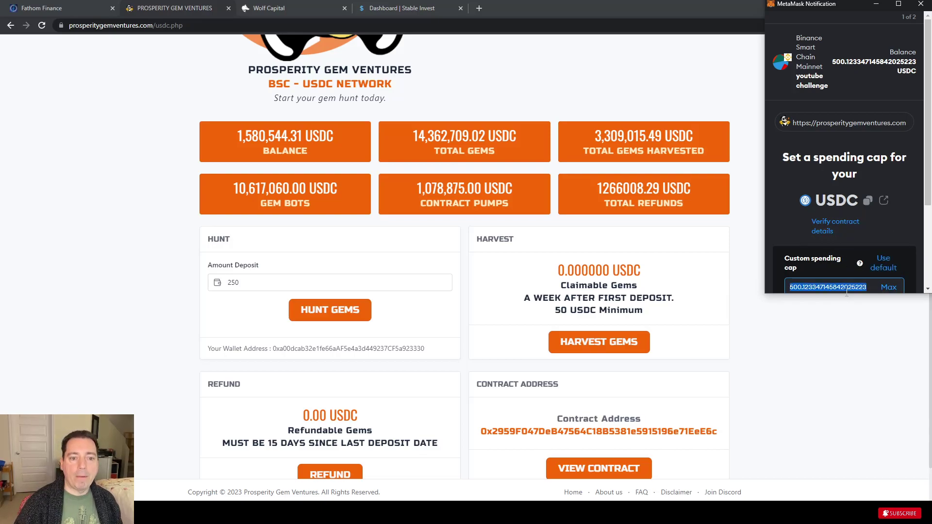
text(250.)
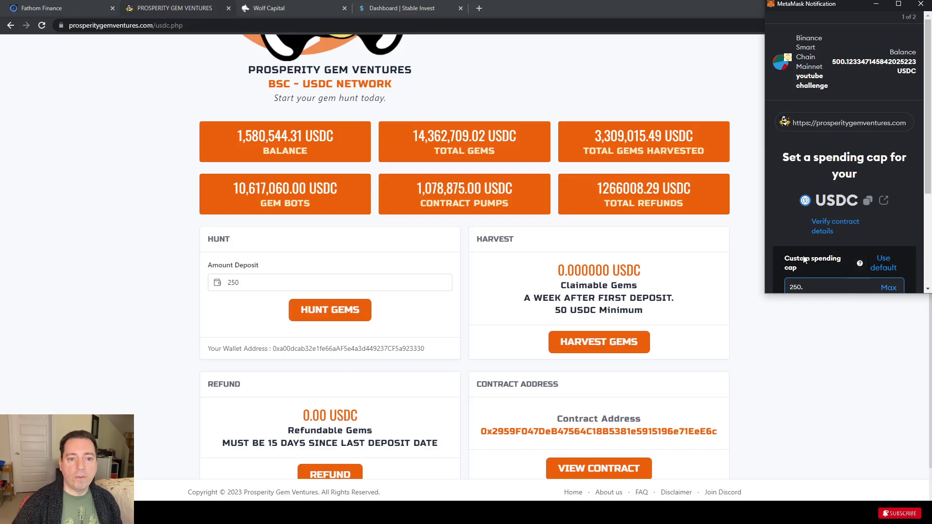
scroll(809, 254, down, 3)
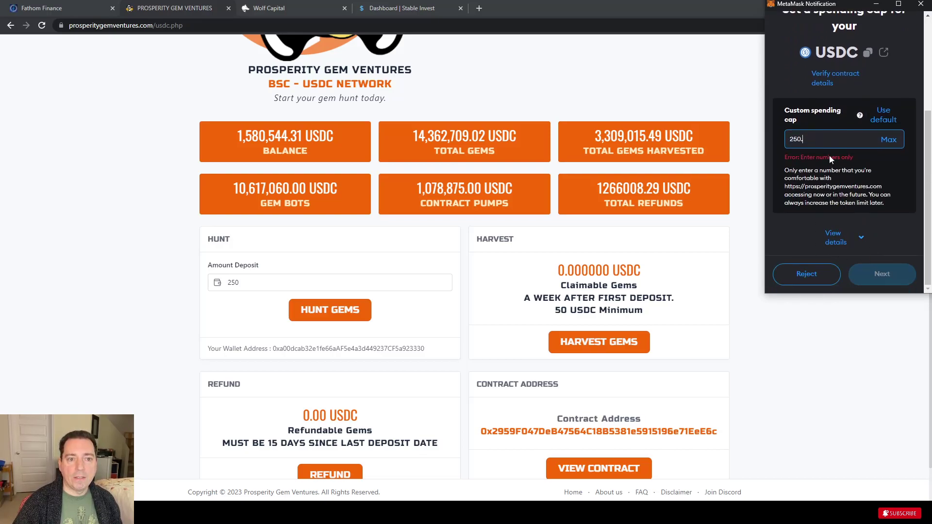
key(BackSpace)
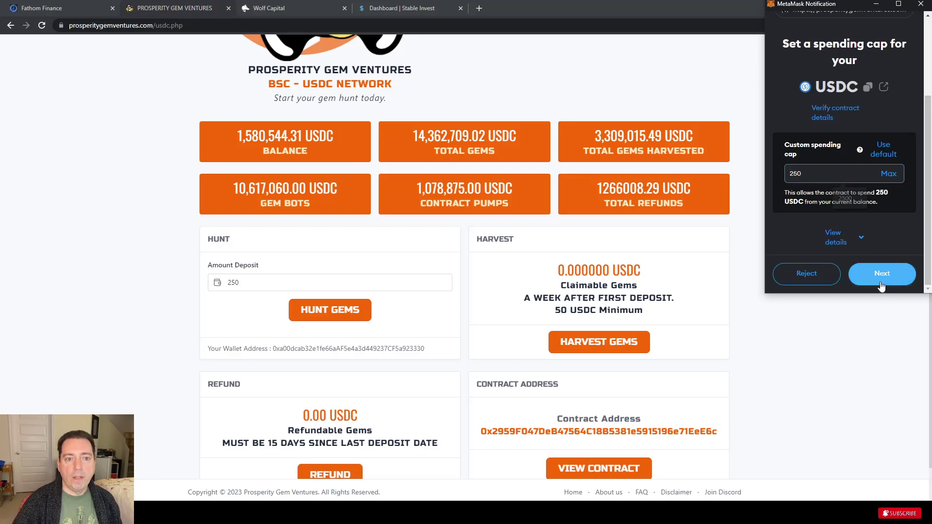
click(881, 276)
scroll(882, 286, down, 2)
click(883, 272)
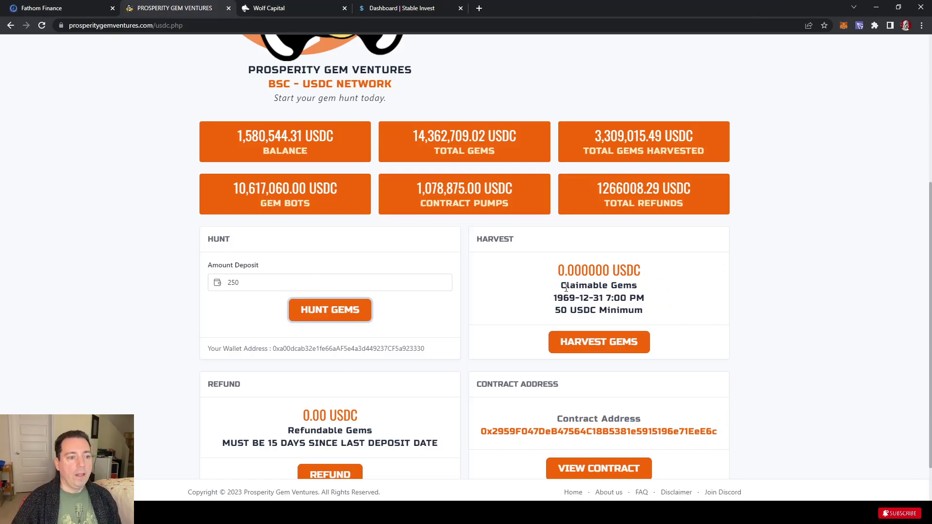
Submit the 250 USDC gem hunt deposit and confirm its transaction in the wallet.
click(366, 309)
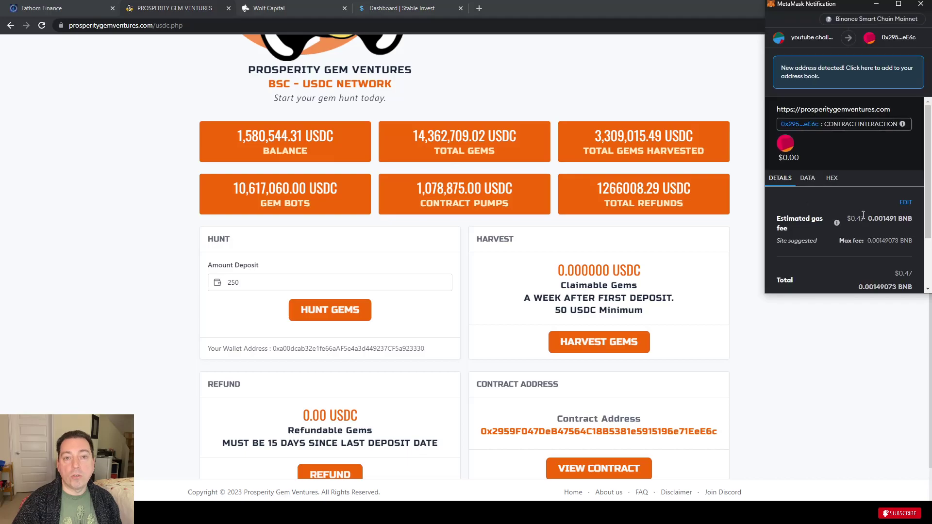
scroll(828, 226, down, 2)
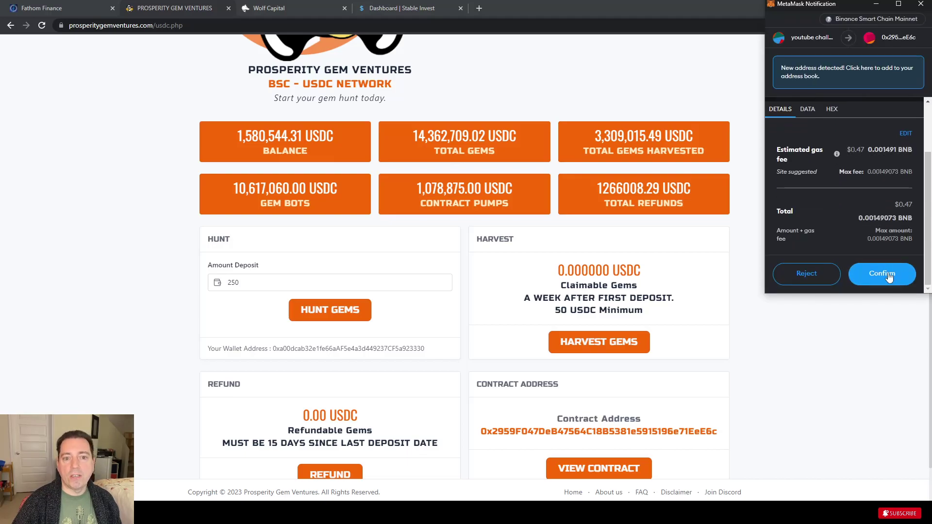
click(882, 273)
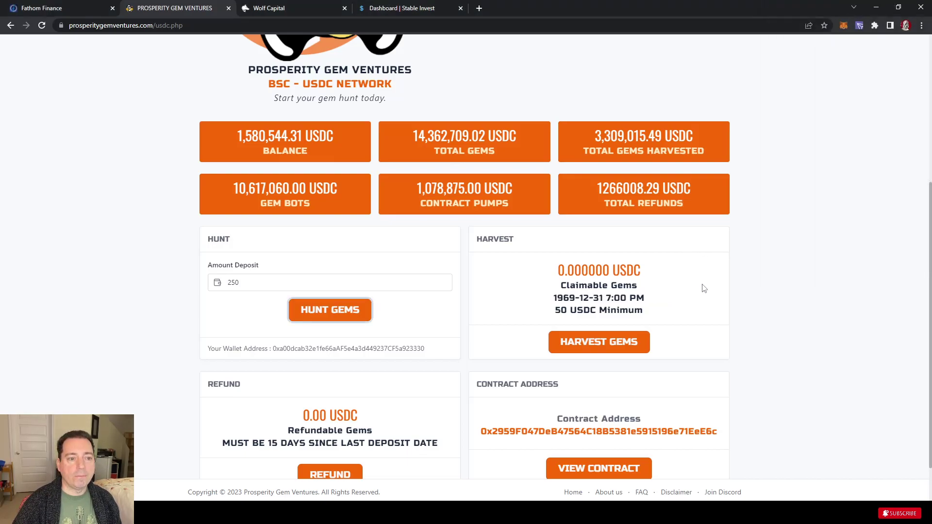
Check the Prosperity Gem Ventures page and the wallet's activity for the gem hunt deposit.
scroll(658, 308, down, 1)
scroll(659, 307, up, 2)
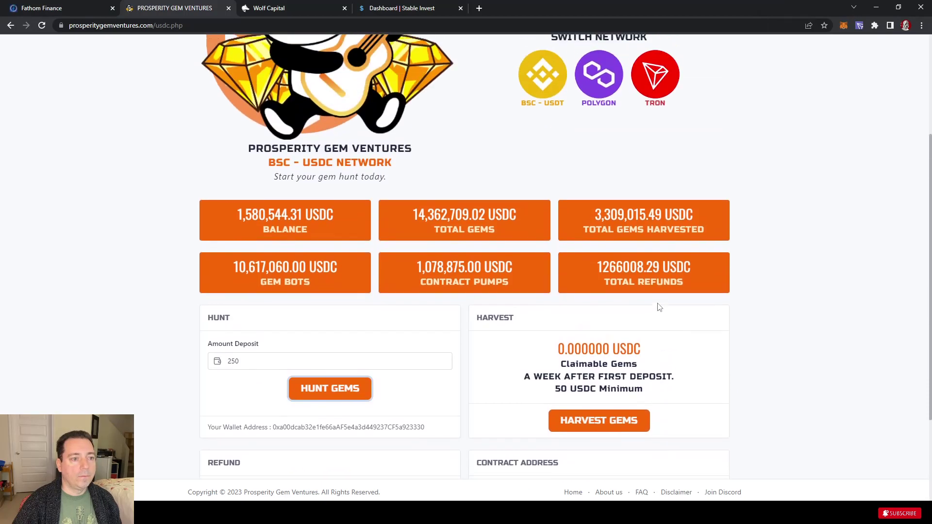
scroll(644, 125, up, 3)
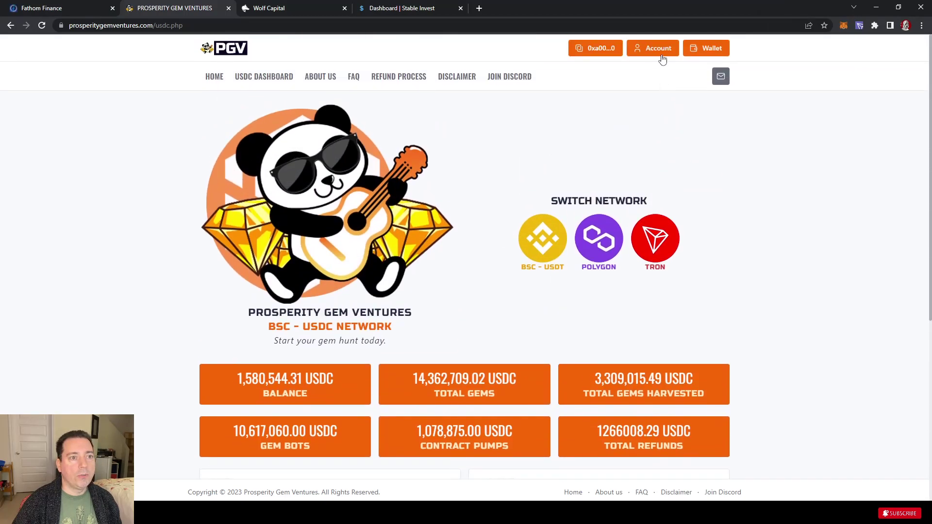
click(844, 25)
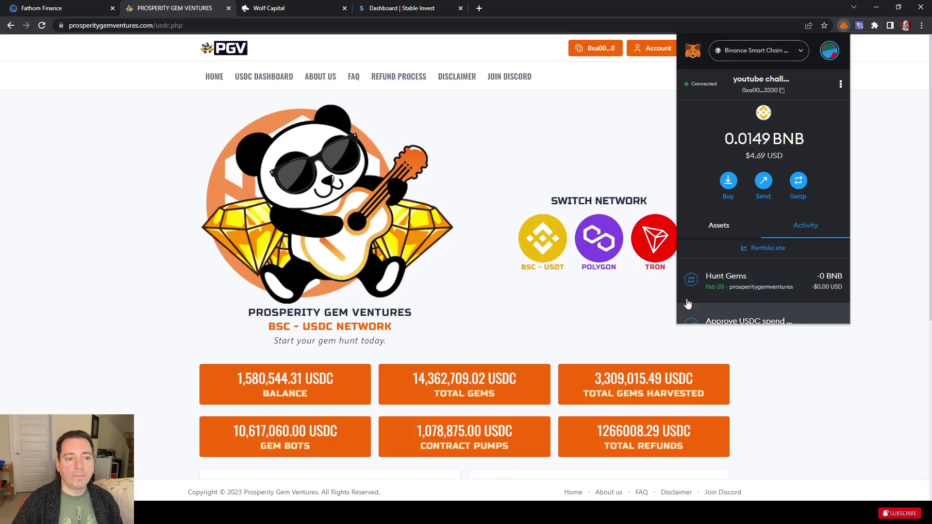
Reload the Prosperity Gem Ventures page and check the deposit in the account information.
click(597, 125)
click(652, 44)
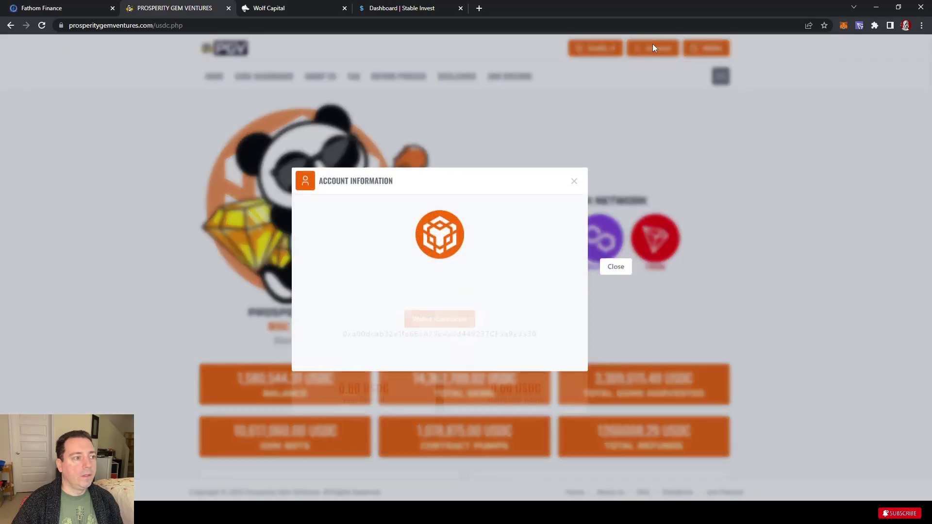
click(609, 177)
click(298, 24)
key(Return)
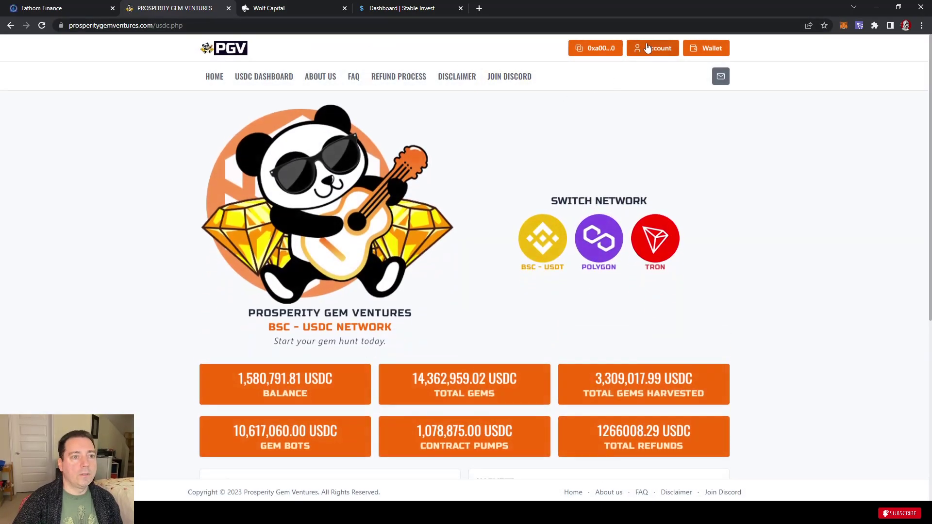
click(648, 47)
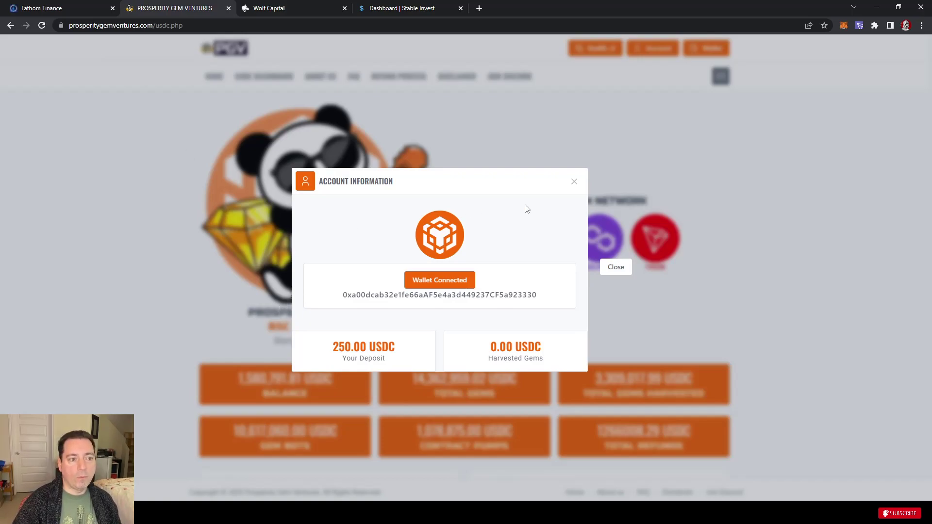
click(574, 182)
Switch to Wolf Capital, highlight the referral address in the URL, and submit a 250 USDC stake deposit.
click(291, 7)
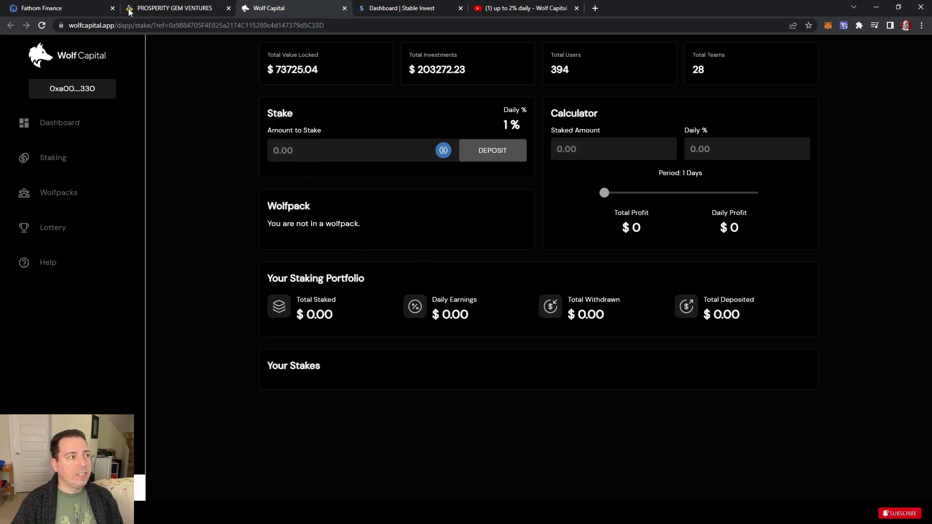
drag(170, 25, 363, 28)
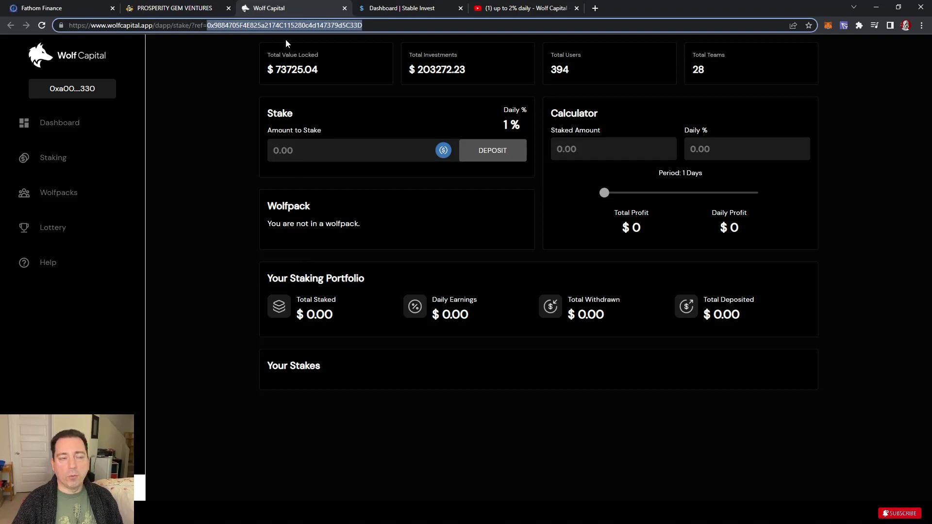
click(215, 65)
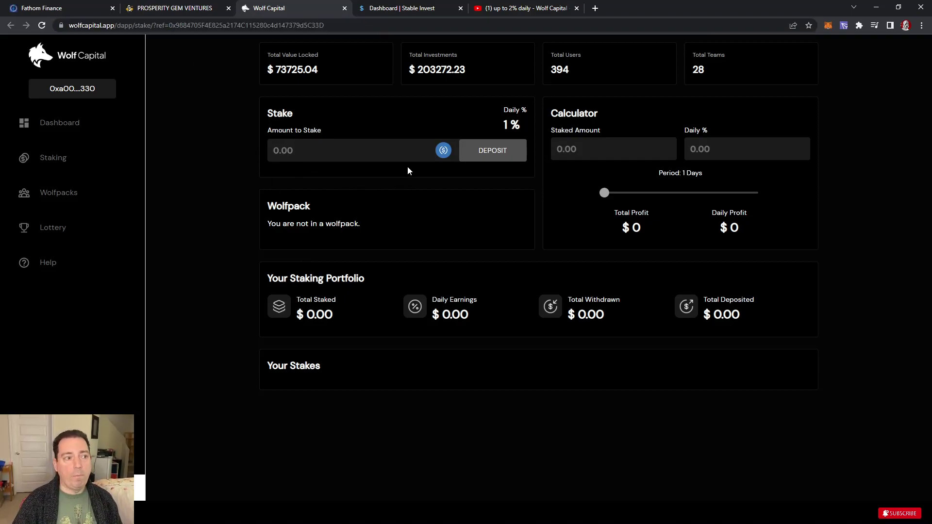
text(2580)
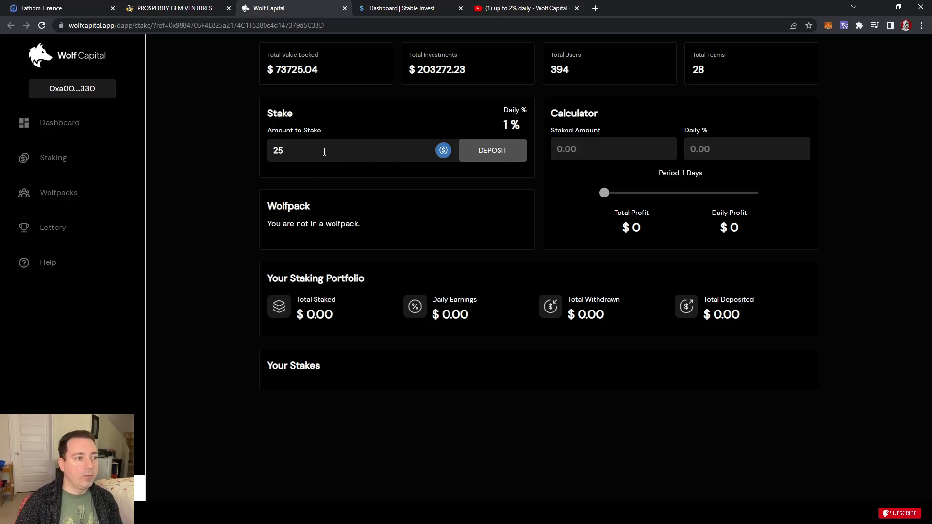
click(495, 152)
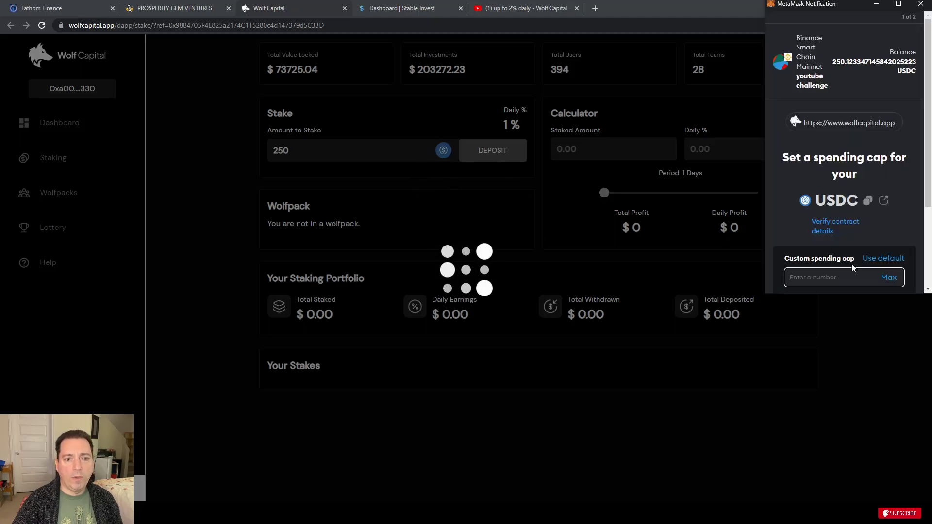
Set a custom USDC spending cap of 250 for Wolf Capital in MetaMask and approve it.
click(833, 280)
text(250)
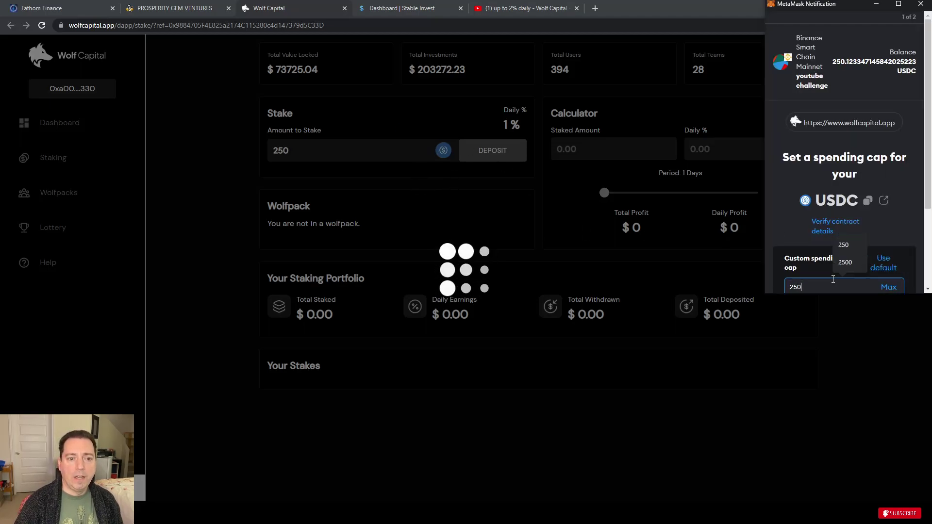
scroll(826, 219, down, 3)
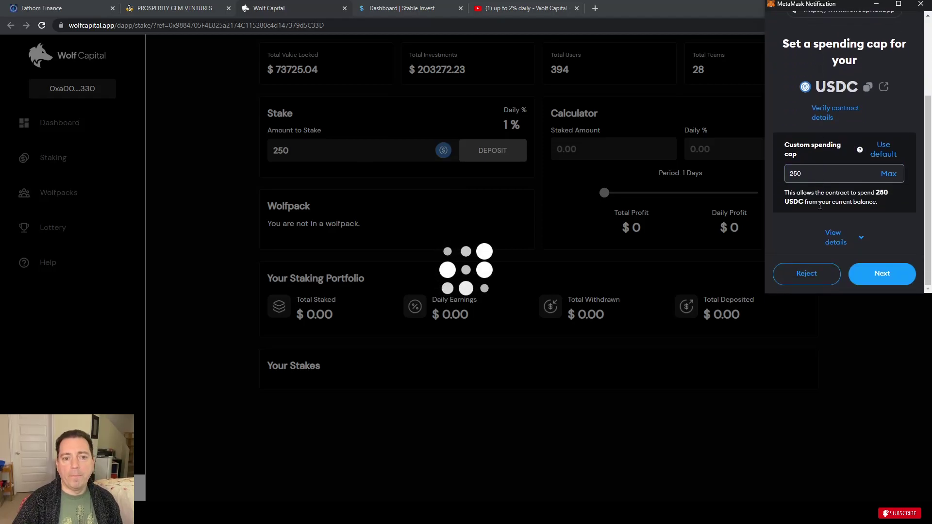
click(895, 267)
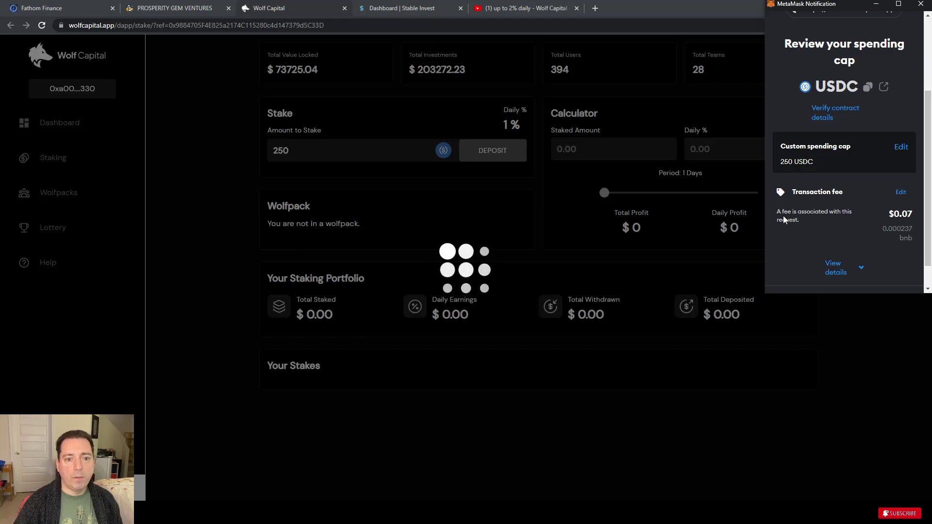
scroll(830, 225, down, 1)
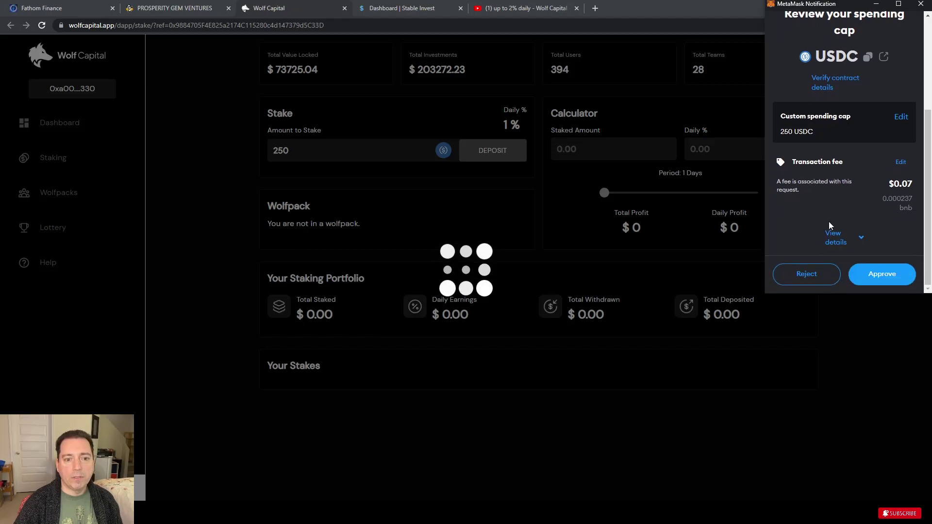
click(891, 275)
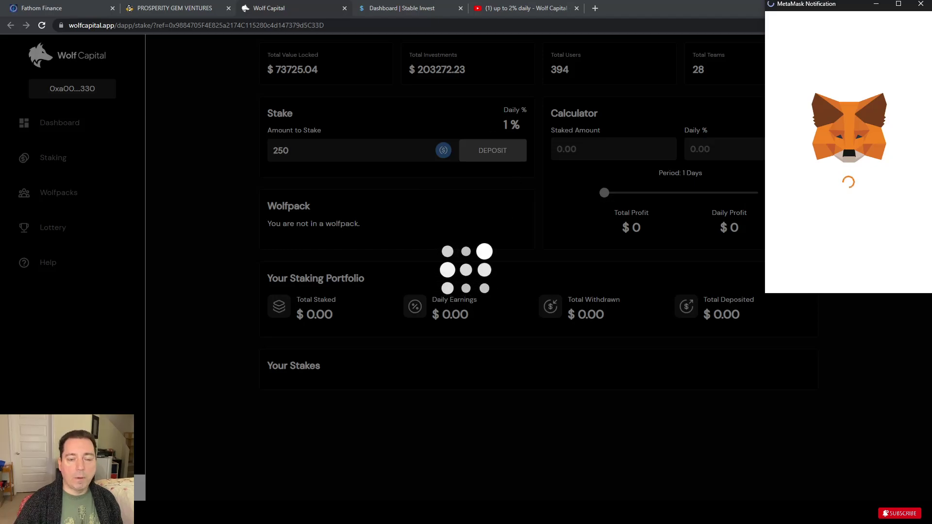
Confirm the Wolf Capital stake deposit transaction in MetaMask.
scroll(866, 227, down, 1)
scroll(866, 226, down, 2)
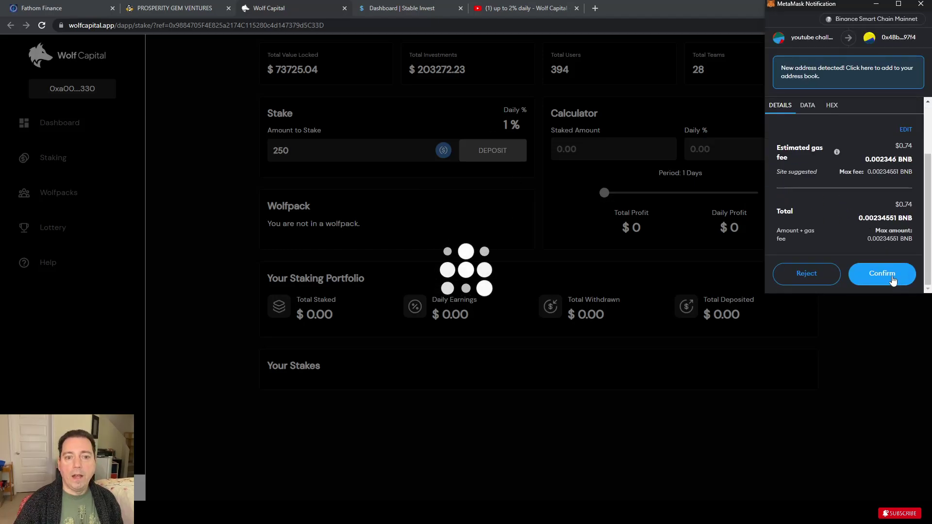
click(889, 274)
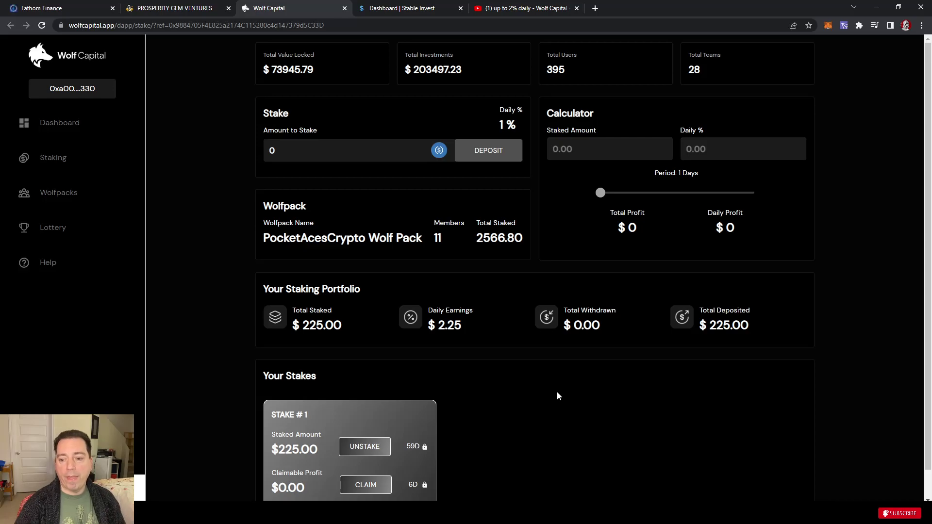
Examine the new stake, staking portfolio and wolfpack details on Wolf Capital's Staking and Dashboard pages.
scroll(504, 420, down, 1)
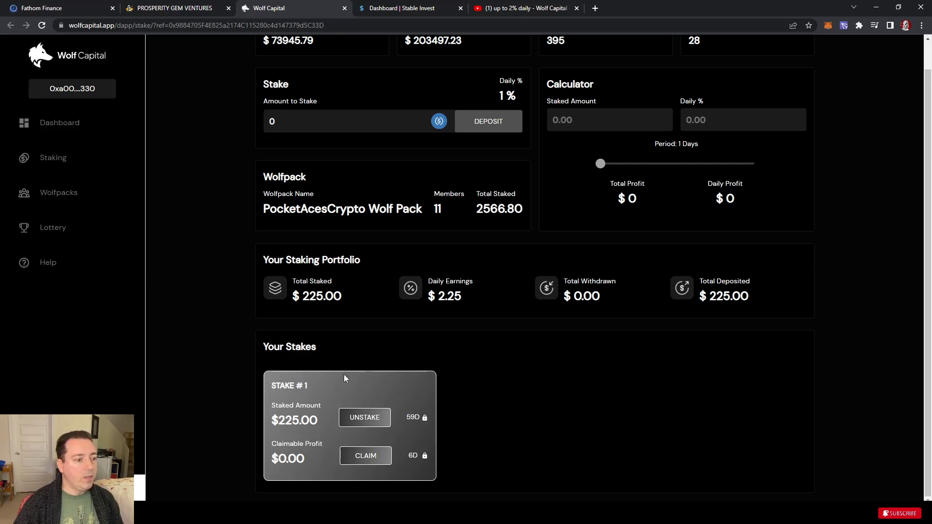
click(48, 163)
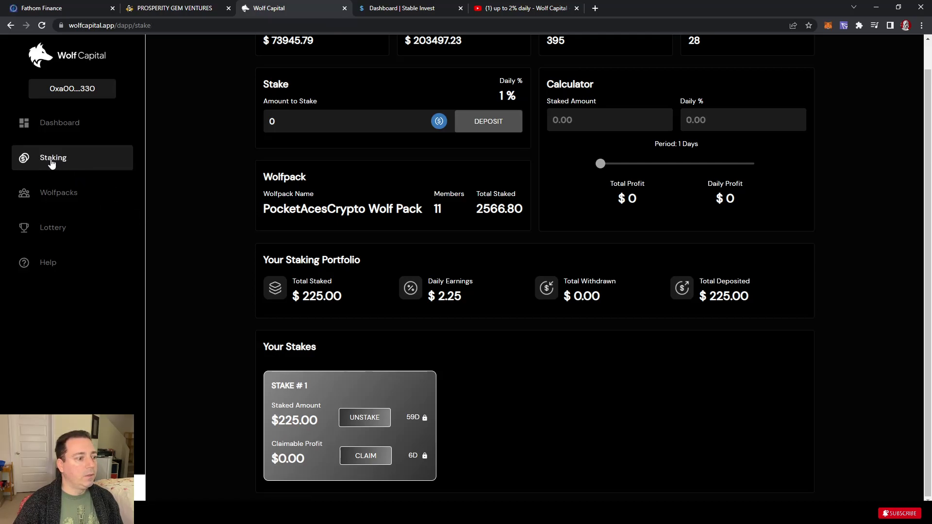
scroll(199, 203, up, 1)
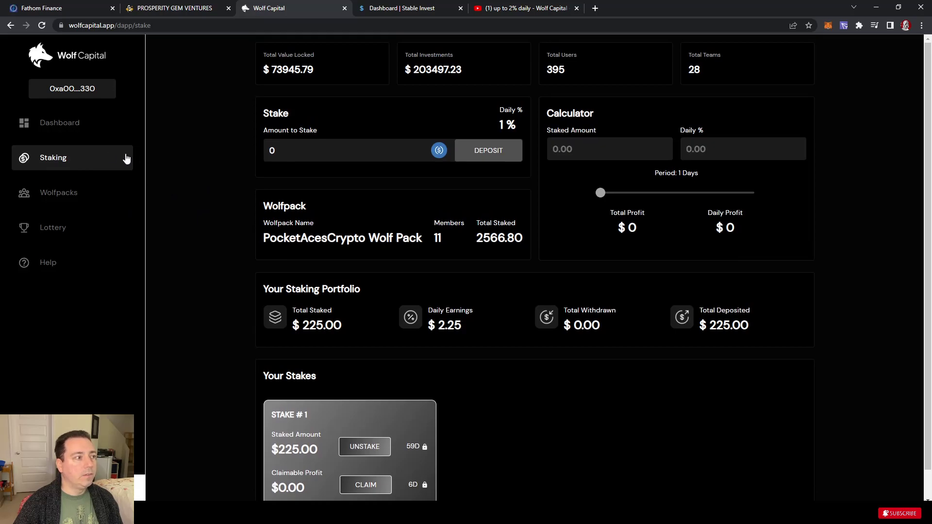
click(61, 123)
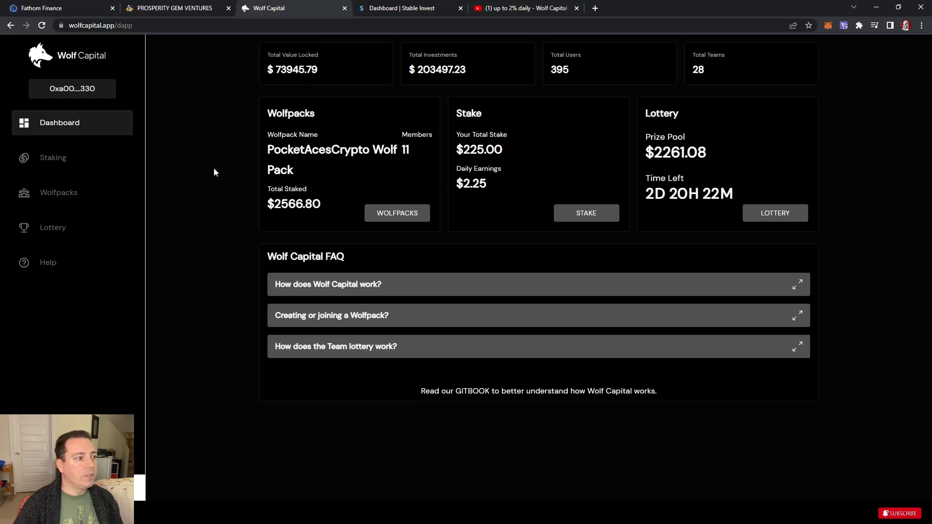
drag(413, 147, 279, 158)
click(286, 156)
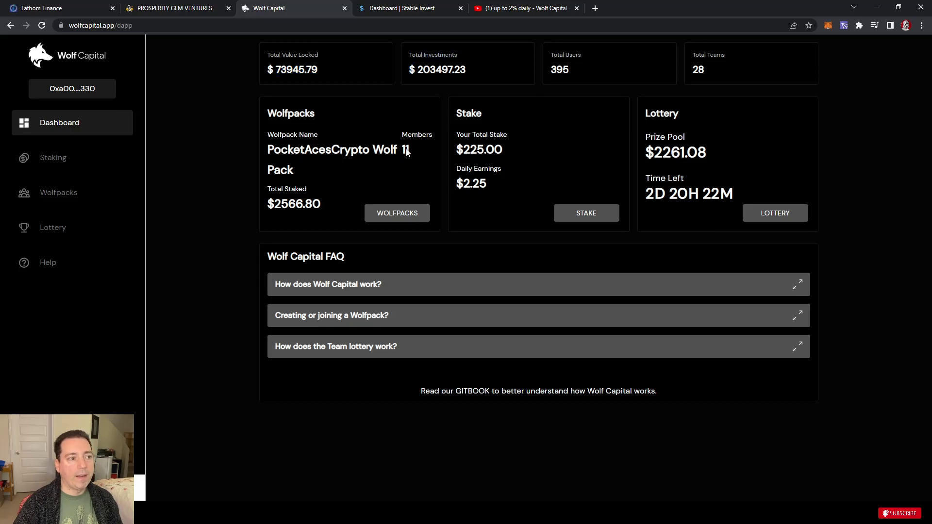
click(38, 164)
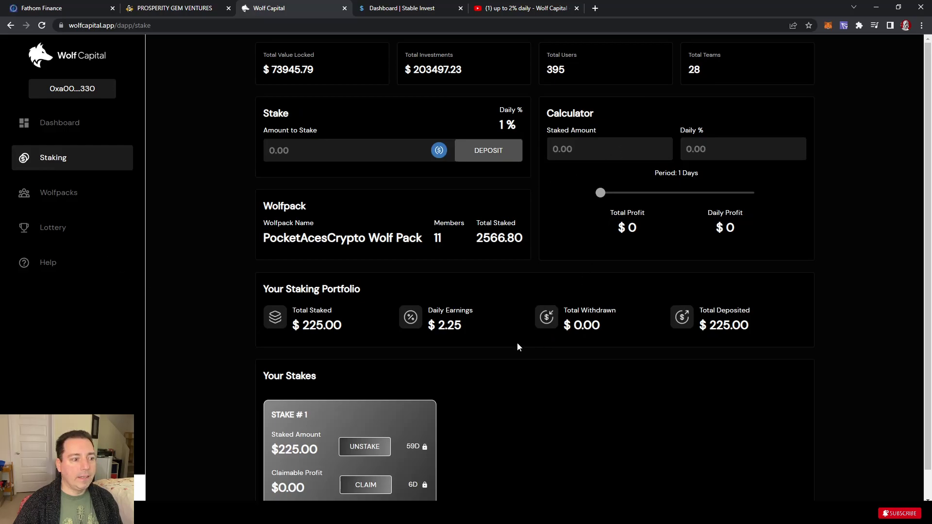
scroll(211, 223, down, 1)
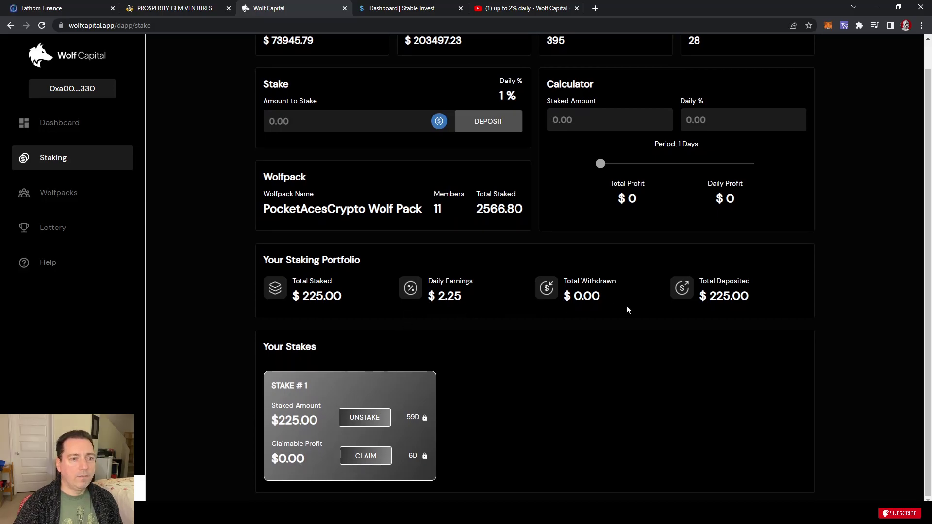
scroll(625, 306, up, 1)
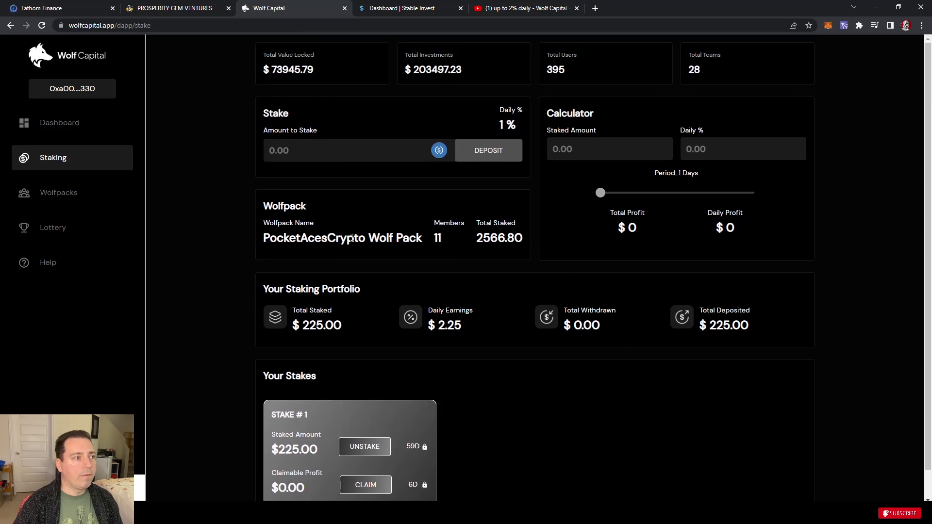
Copy the referral link from Wolf Capital's Wolfpacks page and return to the Staking page.
click(66, 206)
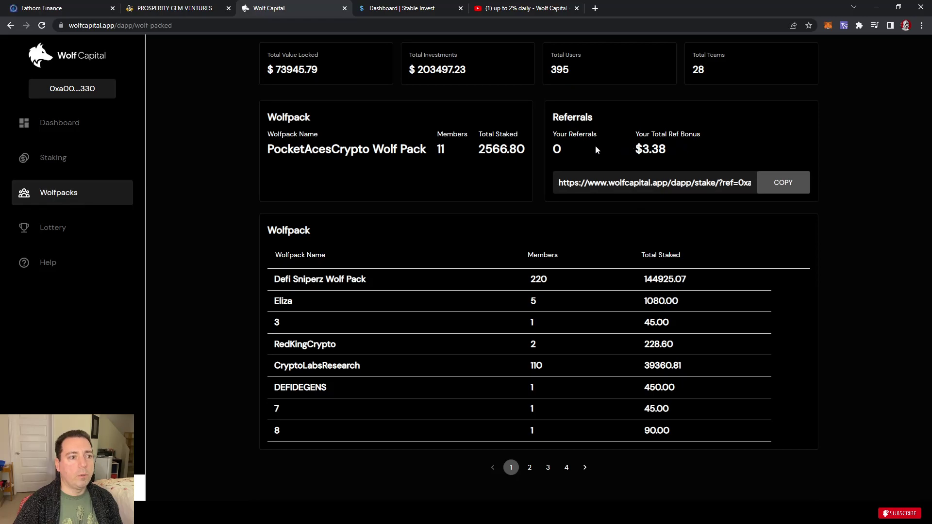
click(775, 174)
click(37, 164)
Check the Stable Invest account balance and set week 1's Stable Invest value to 257.5 in the youtube wallet challenge spreadsheet.
click(372, 7)
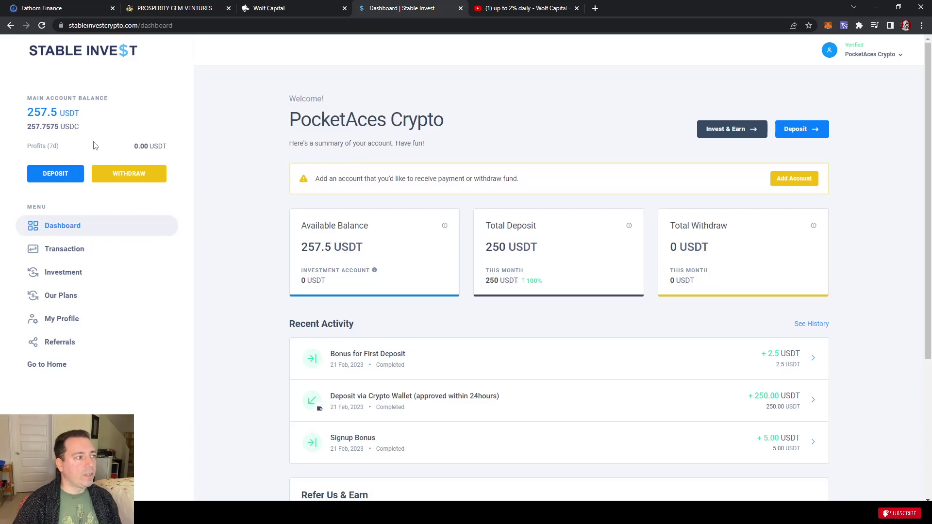
drag(27, 114, 57, 115)
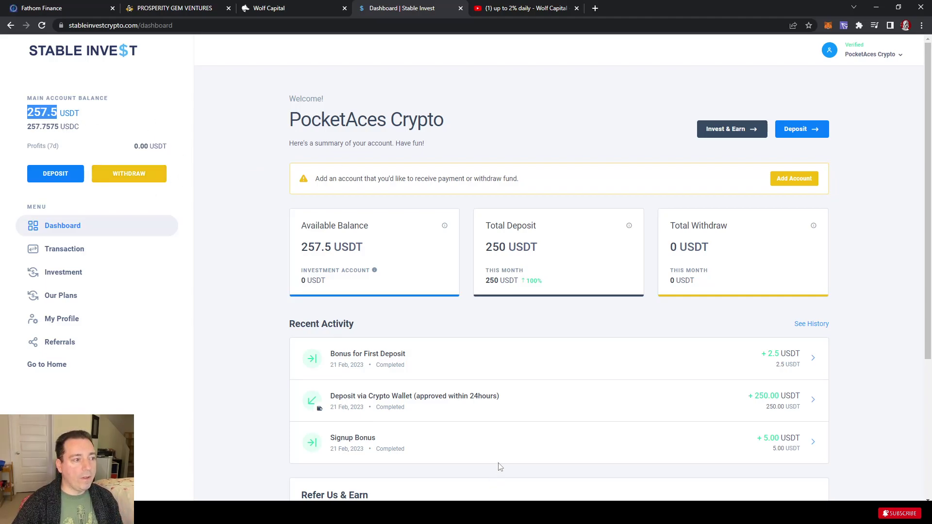
key(alt+Tab)
click(712, 222)
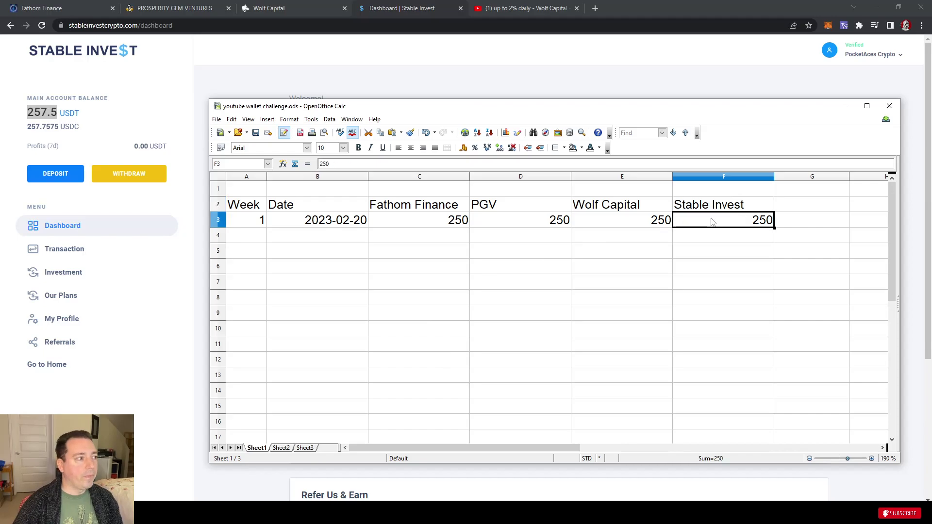
text(257.5)
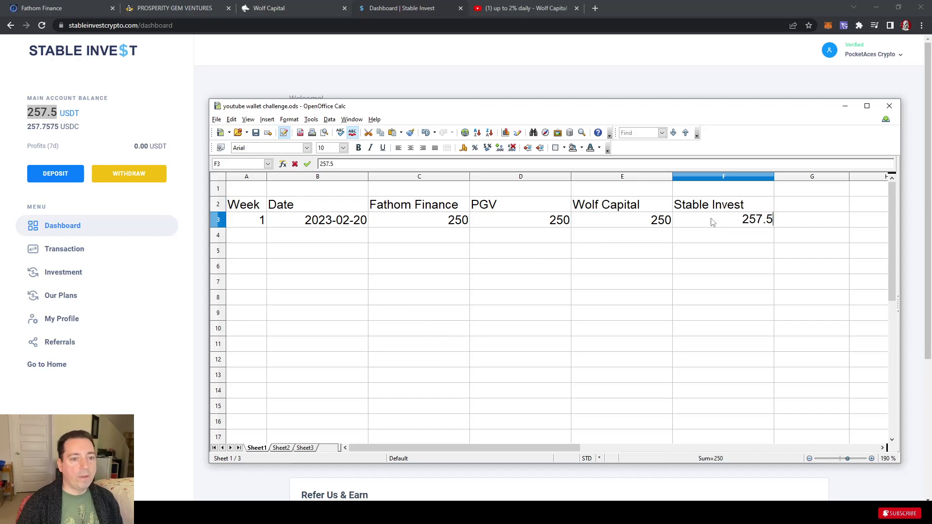
key(Return)
Set the Wolf Capital value for week 1 to 225 in the spreadsheet.
click(626, 221)
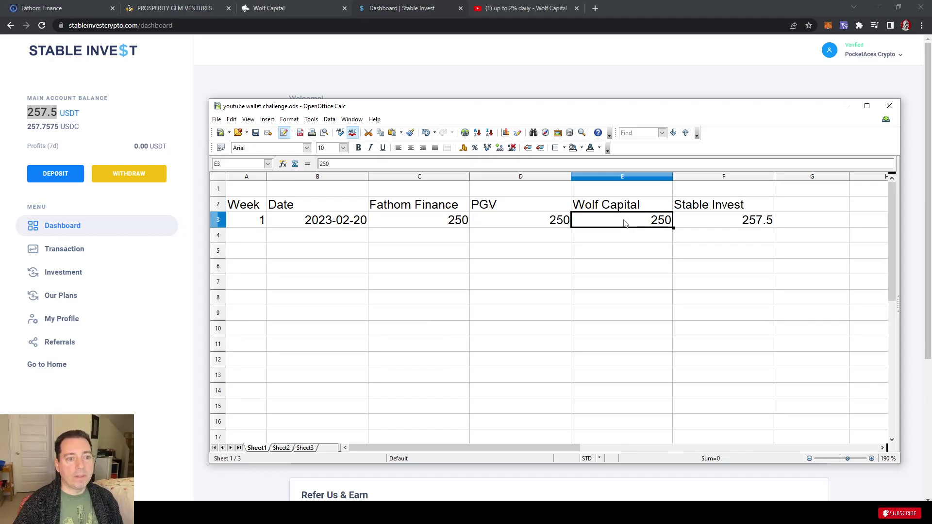
text(225)
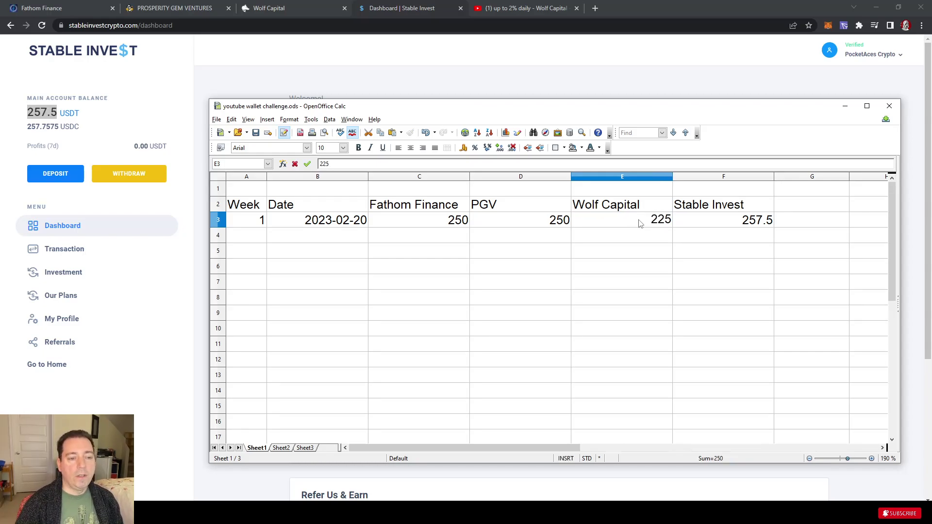
key(Tab)
Check the staked amount on the Wolf Capital Staking page and return to the Stable Invest dashboard.
key(alt+Tab)
key(ctrl+shift+Tab)
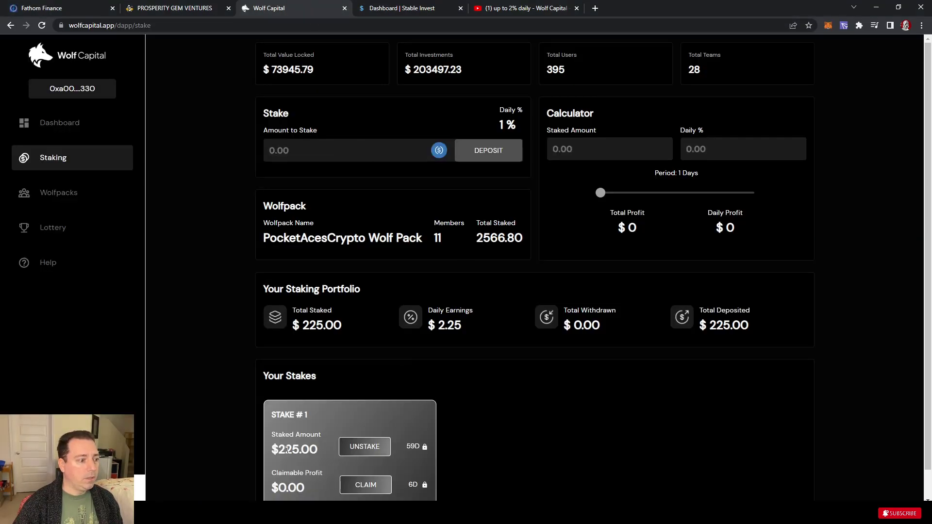
click(521, 10)
click(415, 7)
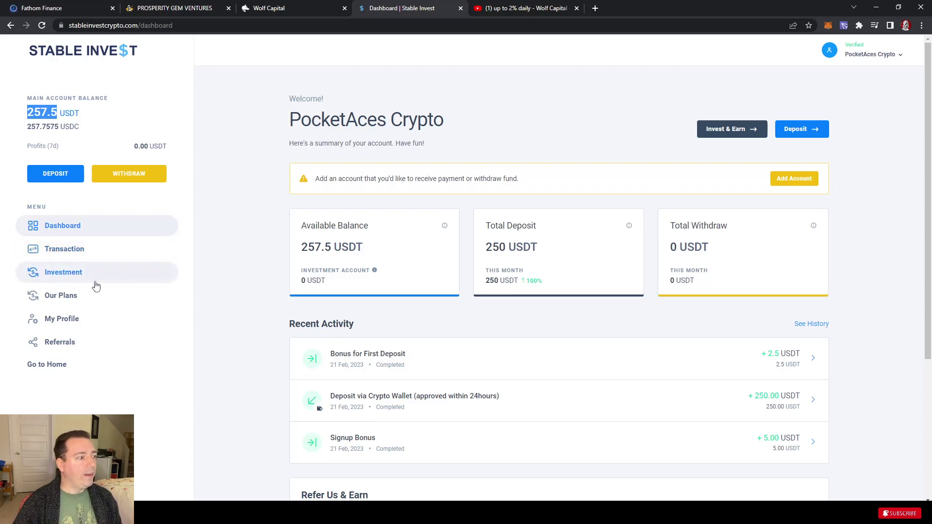
Open a Stable Invest deposit via Crypto Wallet and choose USDT as the deposit currency.
click(54, 176)
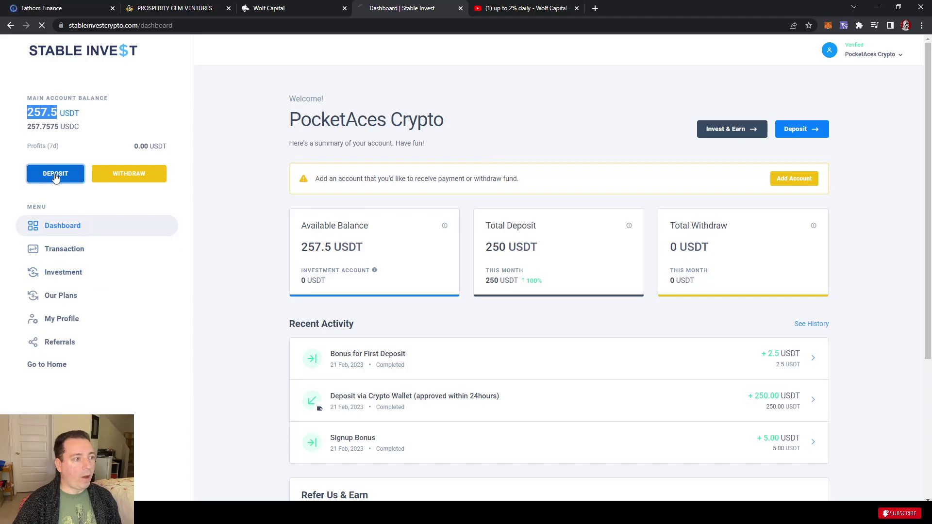
click(493, 209)
click(580, 279)
click(667, 231)
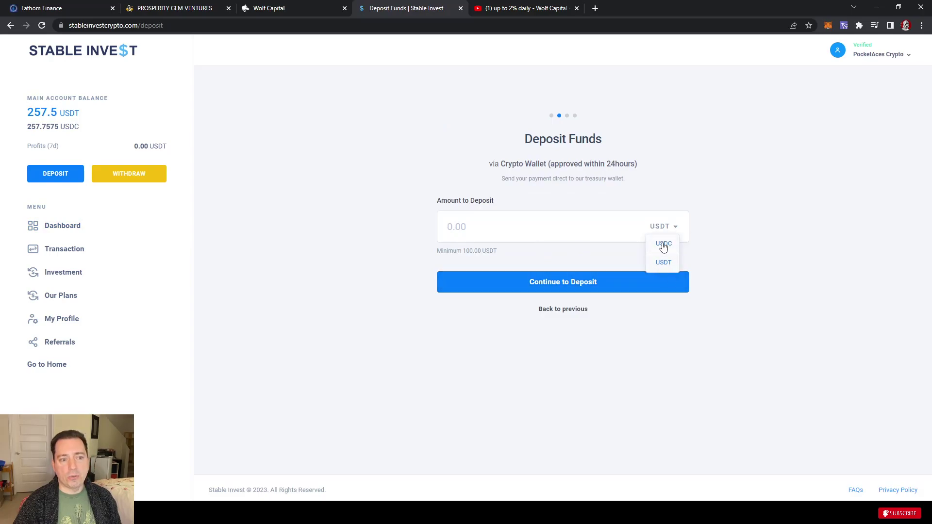
click(663, 263)
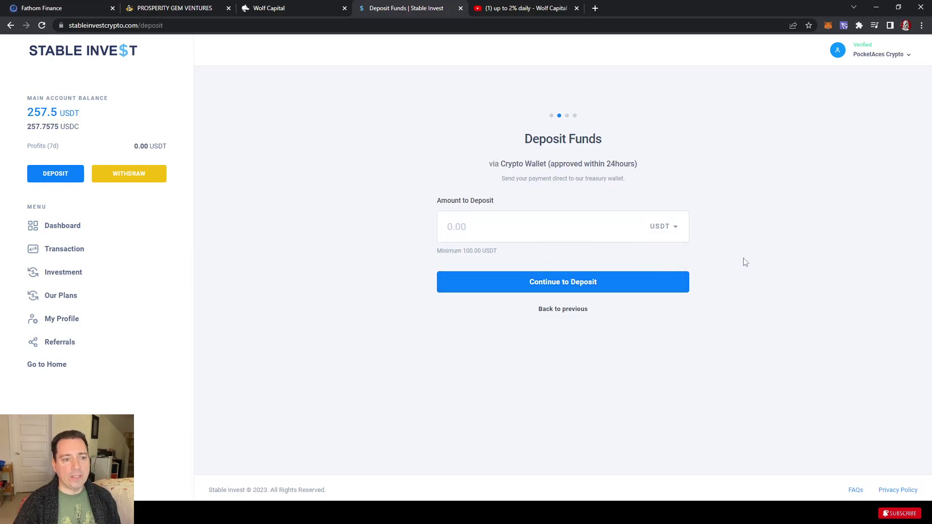
click(566, 288)
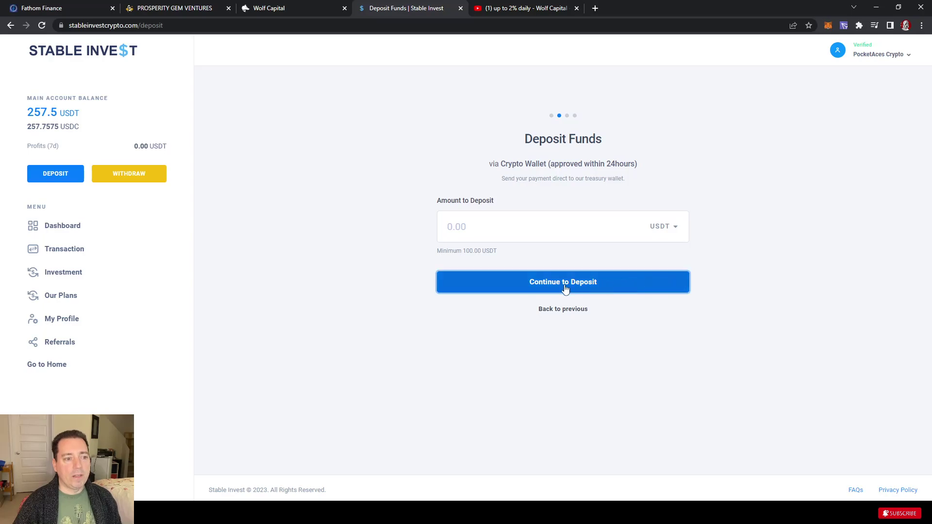
click(538, 233)
text(100)
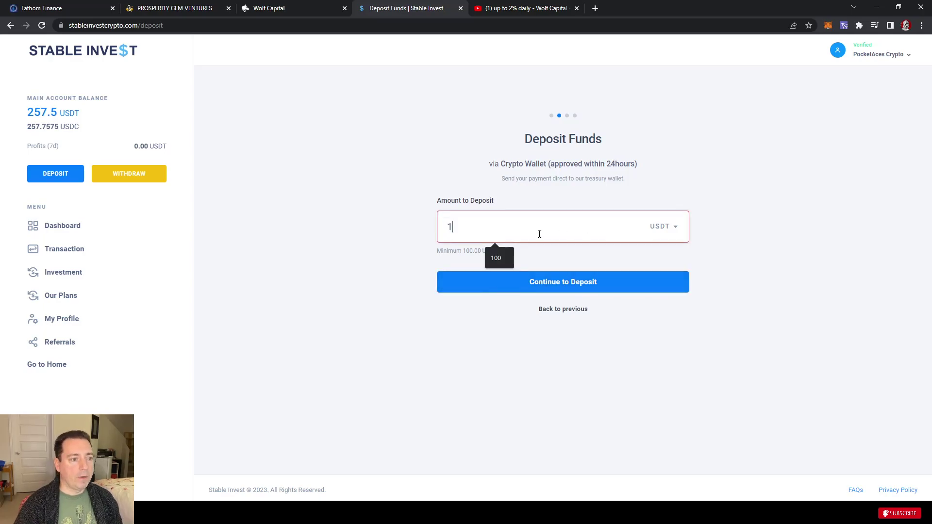
click(563, 282)
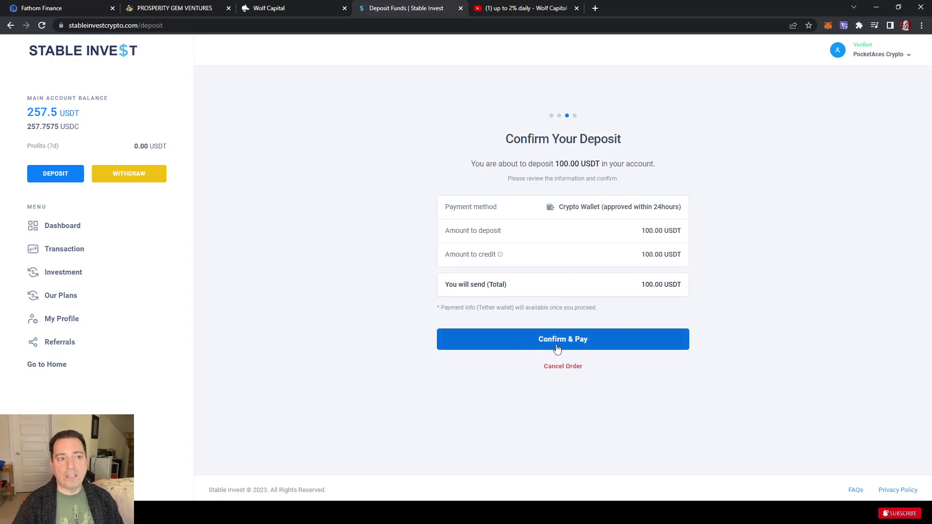
click(561, 367)
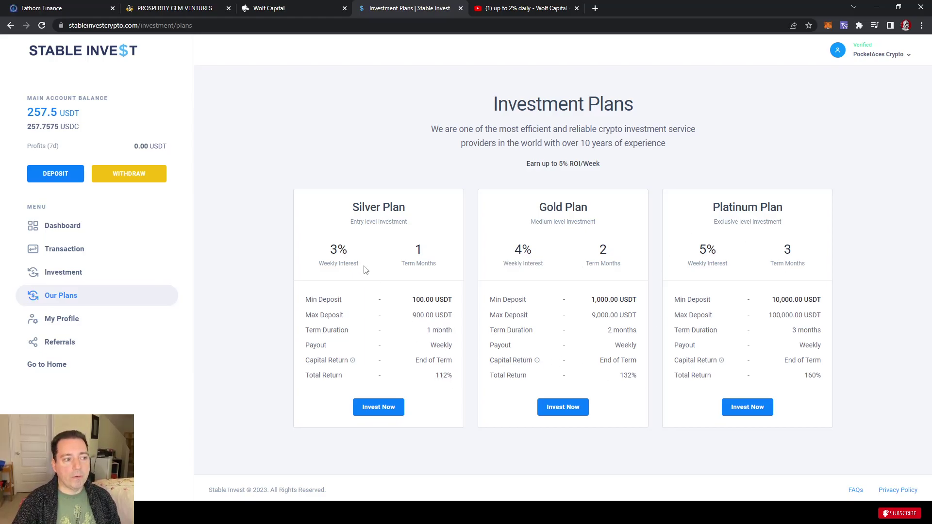
Invest 257.50 USDT from the Main Balance in the Silver Plan, confirm the investment and open the investment overview.
click(379, 409)
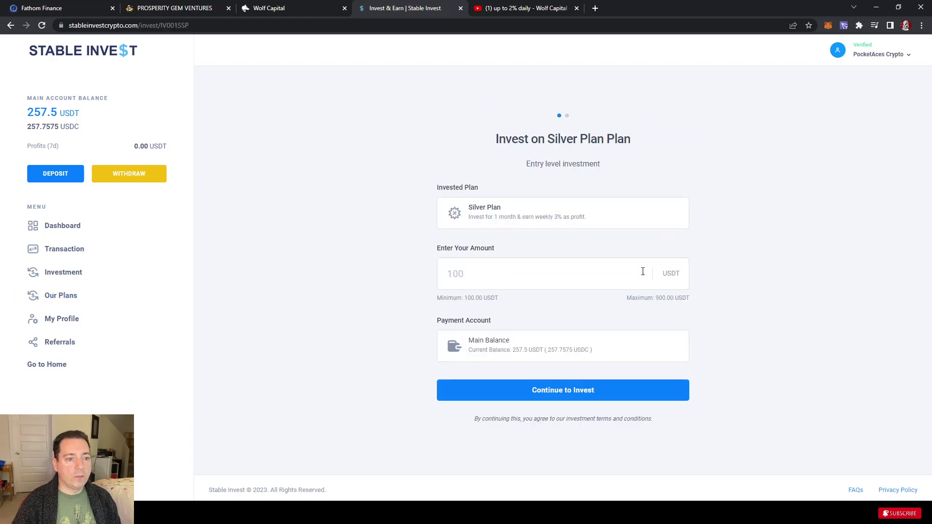
click(592, 282)
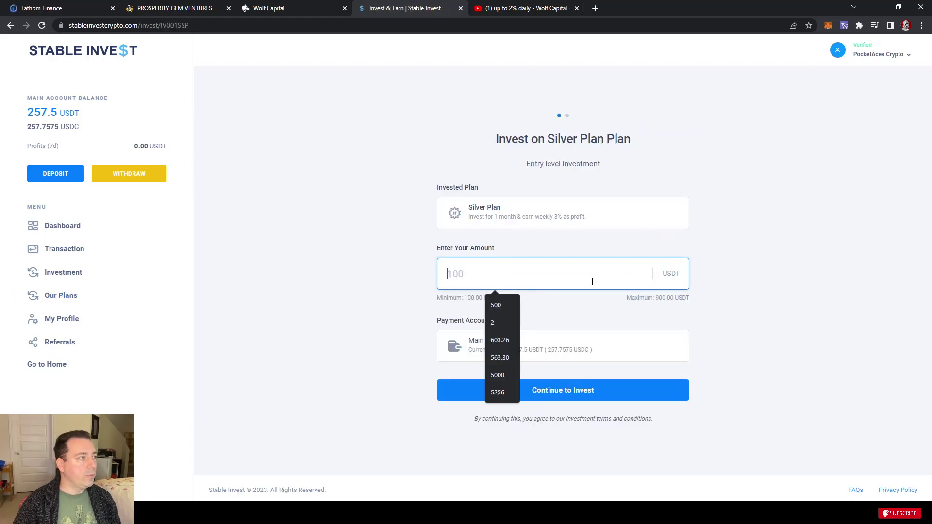
text(257.50)
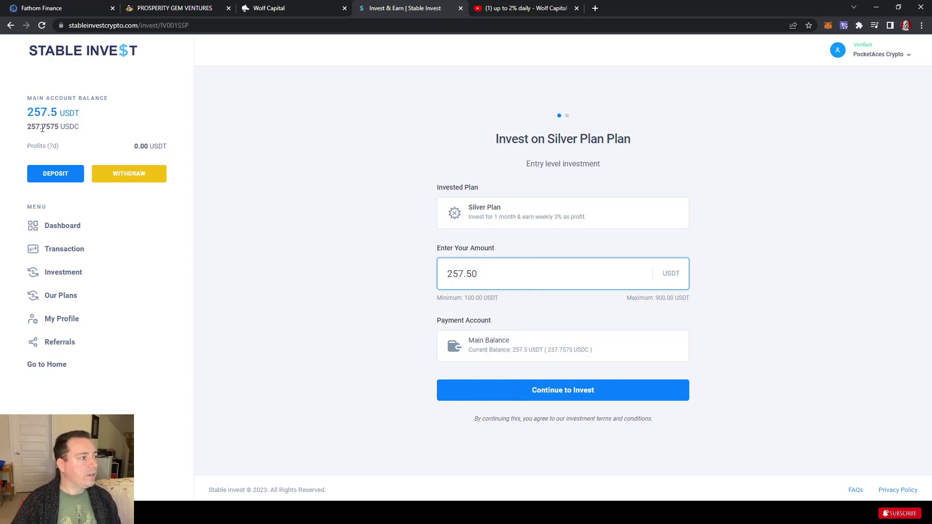
key(Tab)
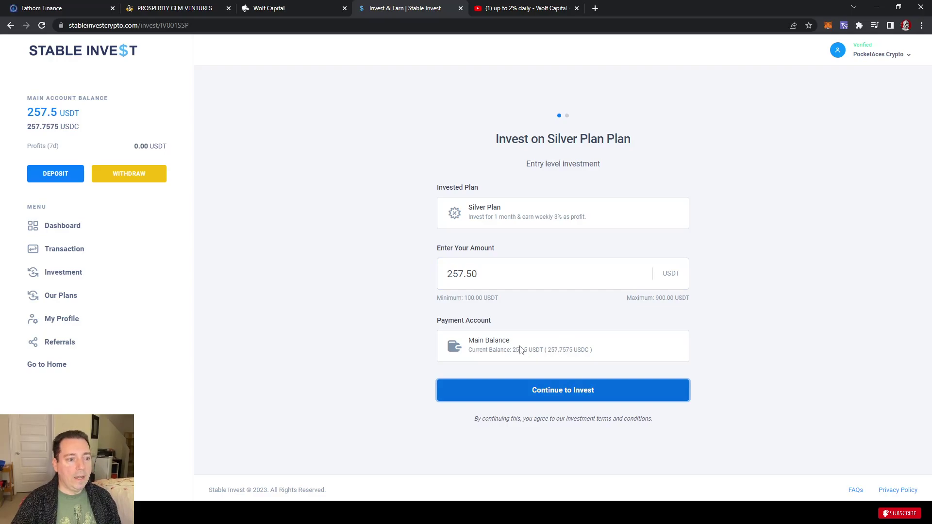
click(500, 349)
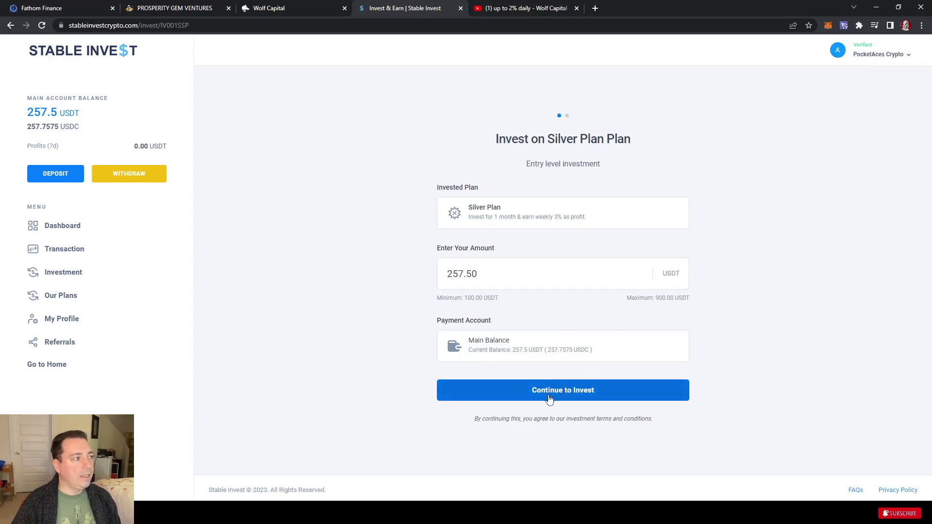
click(575, 394)
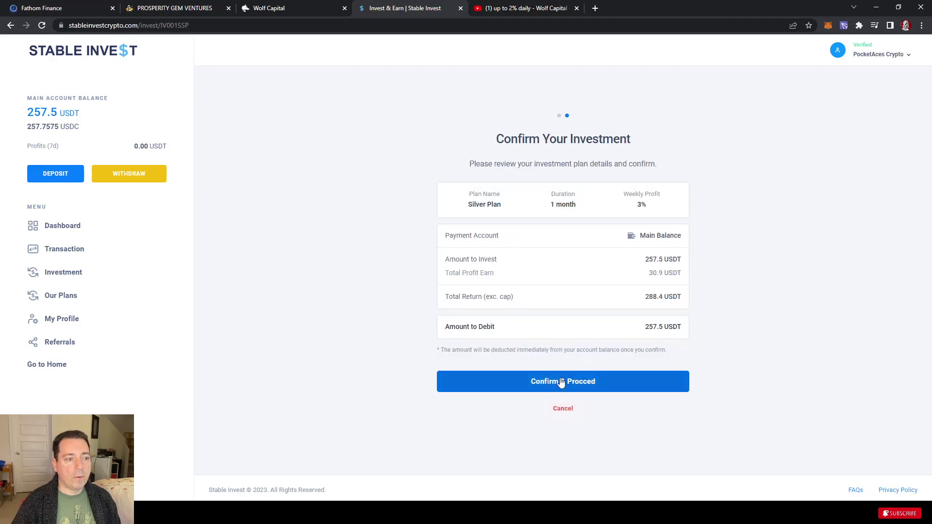
click(561, 382)
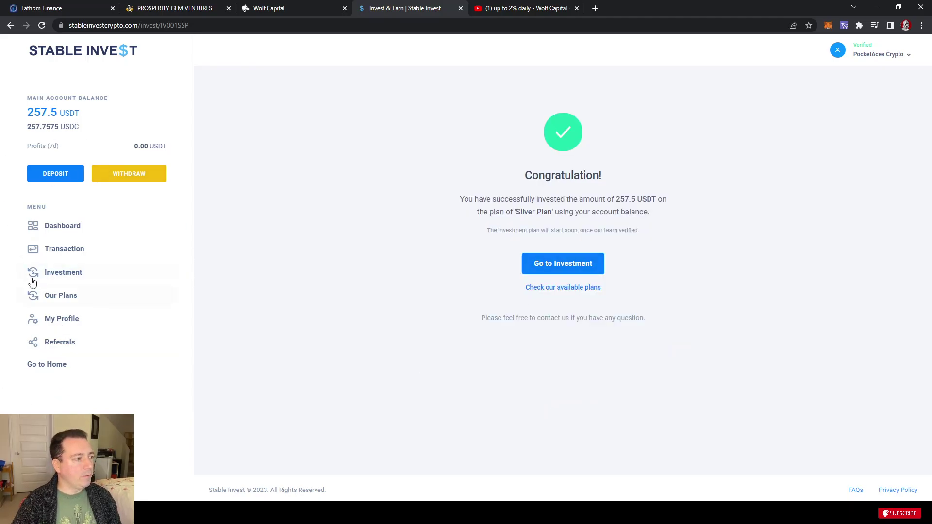
click(546, 266)
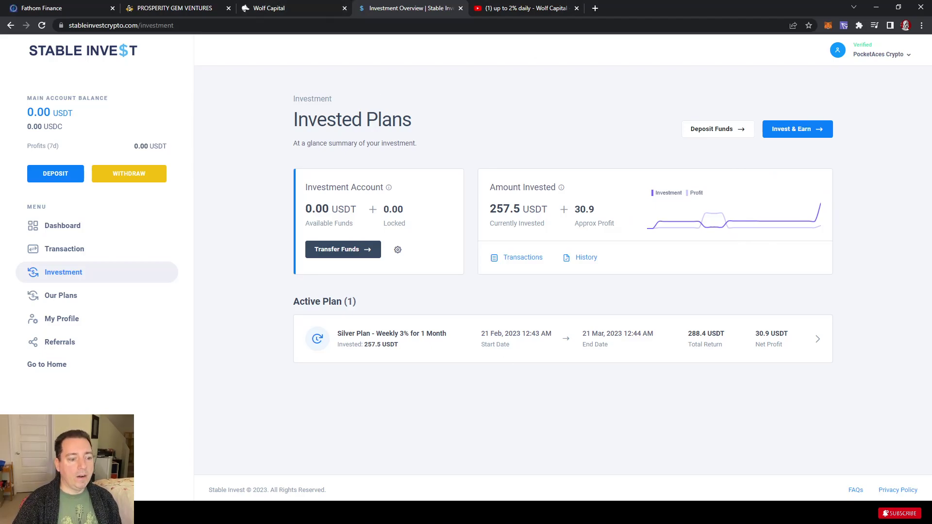
Switch to the youtube wallet challenge spreadsheet and total week 1's Fathom Finance through Stable Invest values in G3 with a SUM formula.
mouse_move(533, 513)
click(636, 469)
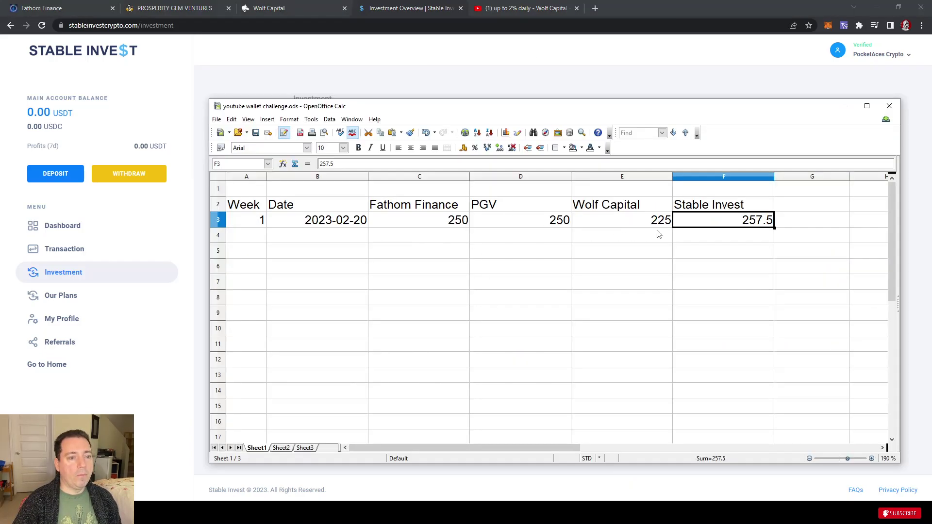
click(803, 218)
text(=SUM()
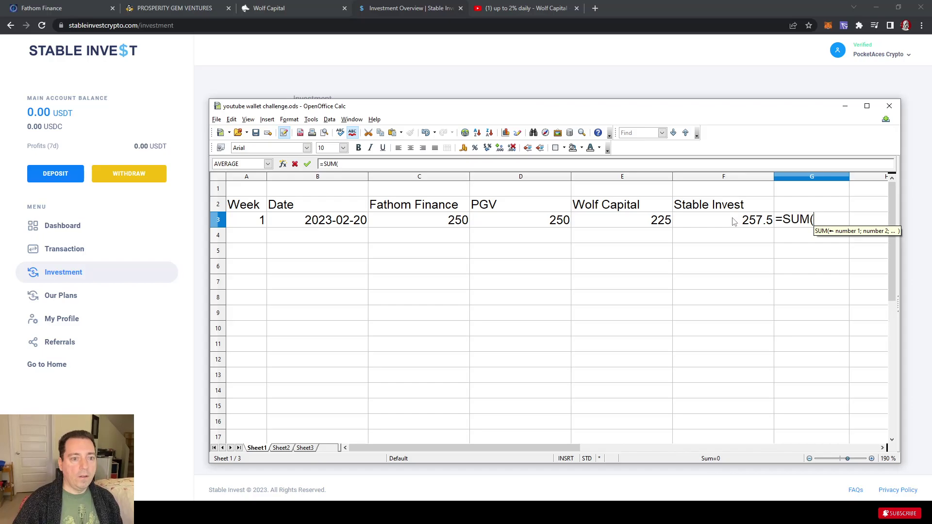
drag(737, 219, 462, 222)
key(Return)
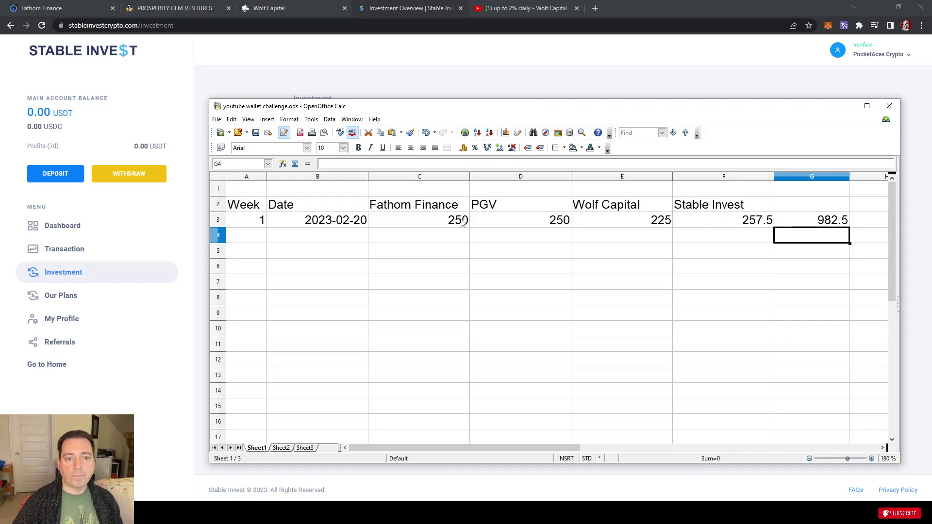